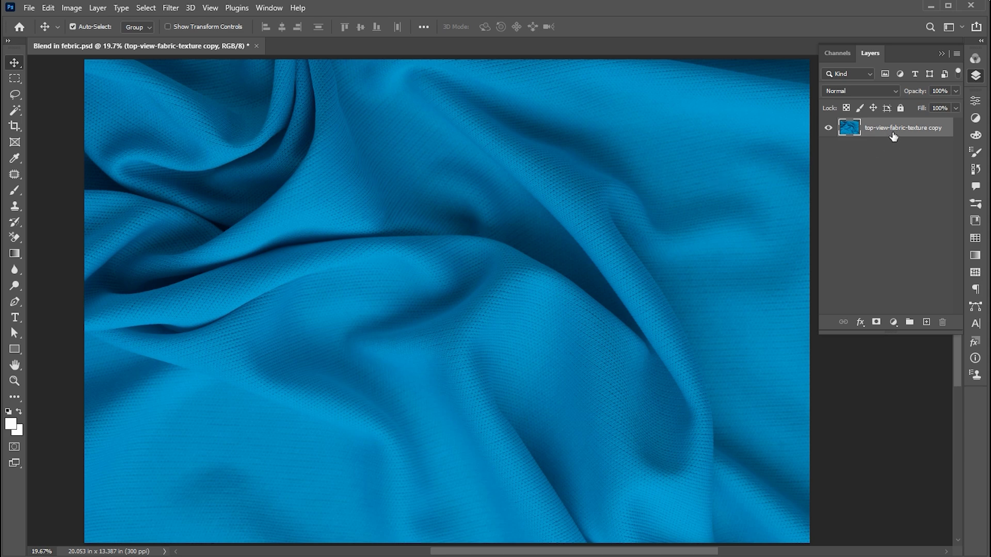
Step: Duplicate the fabric layer into a new document named 'displace'
right_click(872, 128)
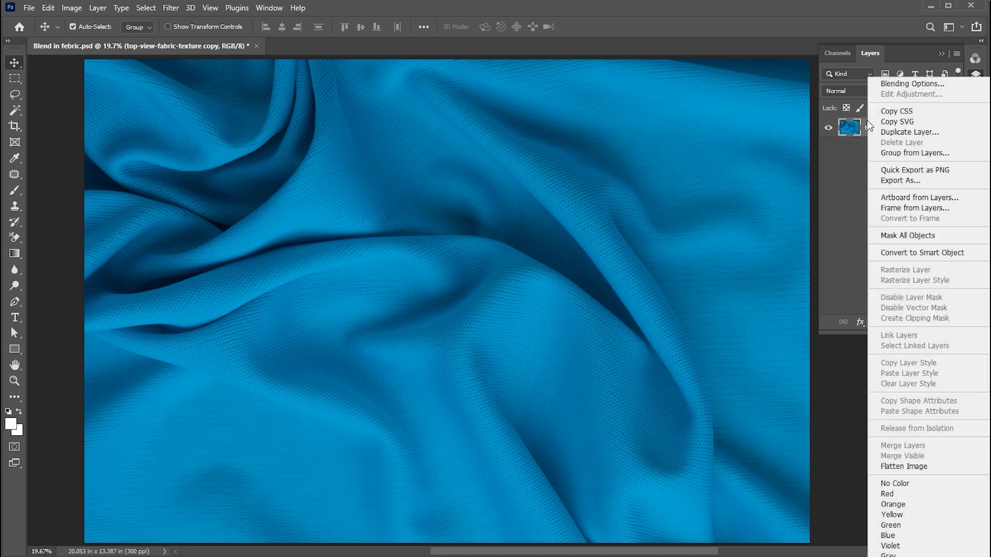
left_click(899, 134)
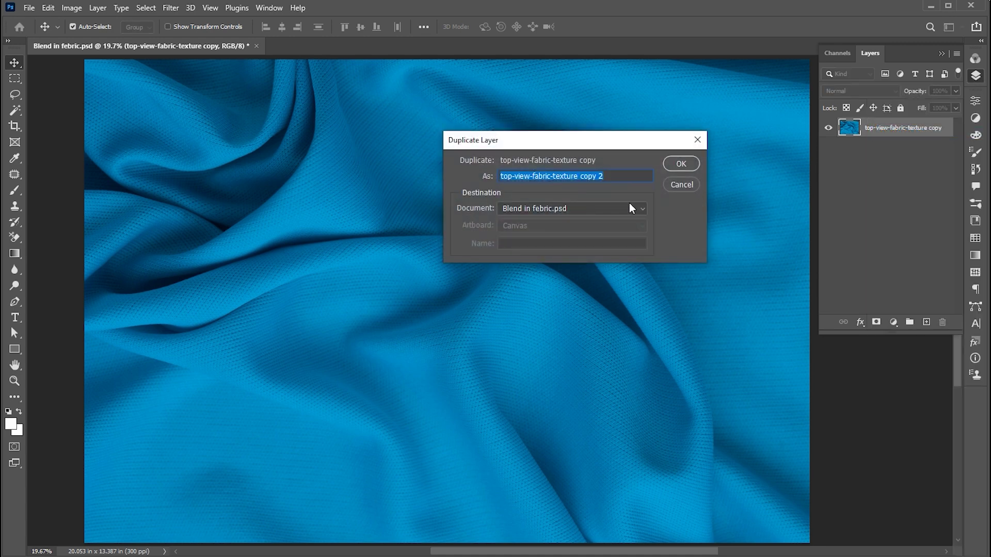
left_click(594, 206)
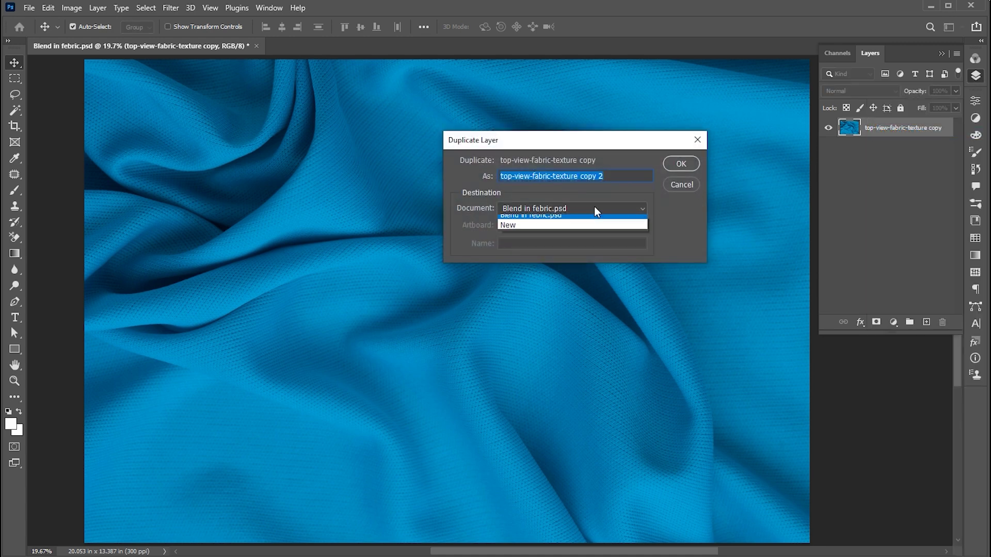
left_click(551, 231)
left_click(520, 244)
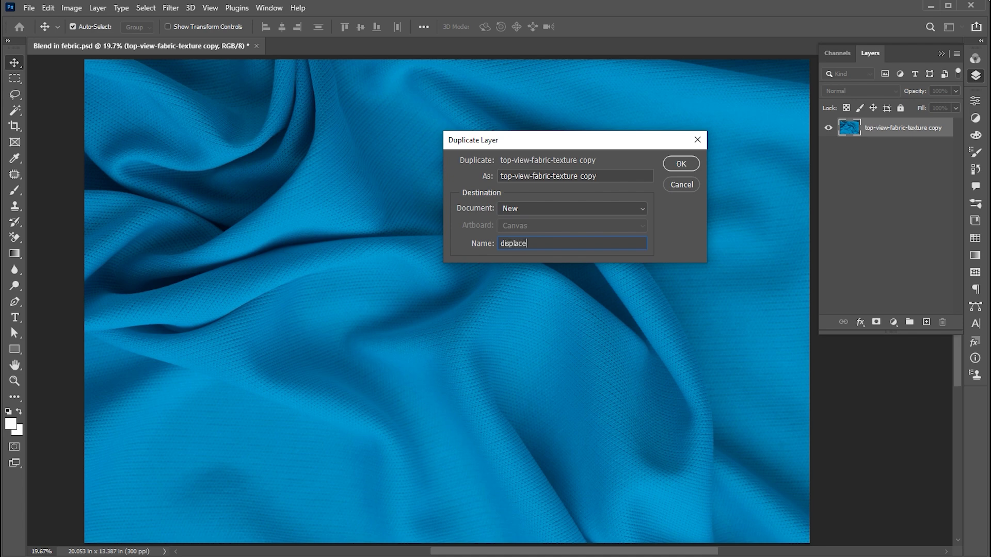
left_click(686, 166)
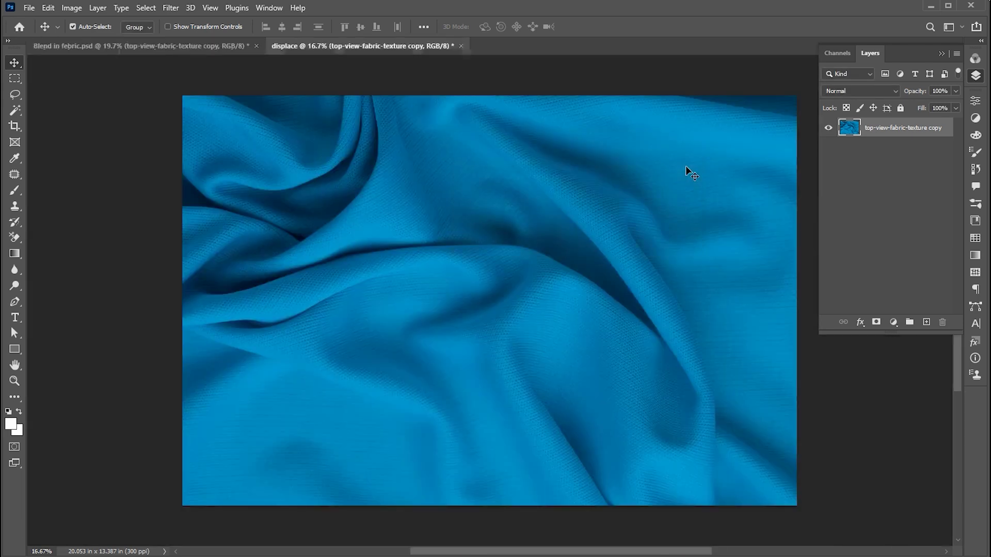
Step: Desaturate the displace fabric image to greyscale
left_click(71, 7)
mouse_move(91, 39)
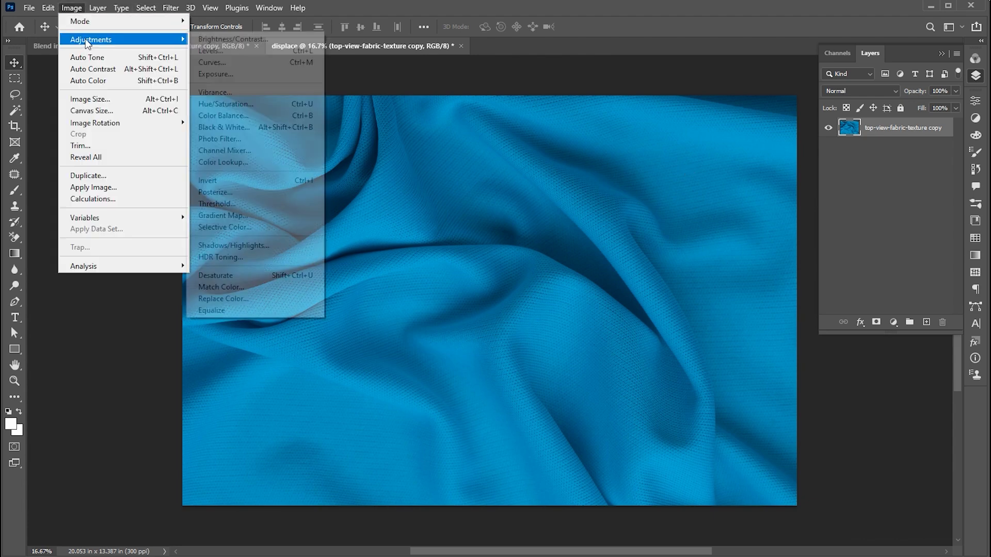
left_click(252, 277)
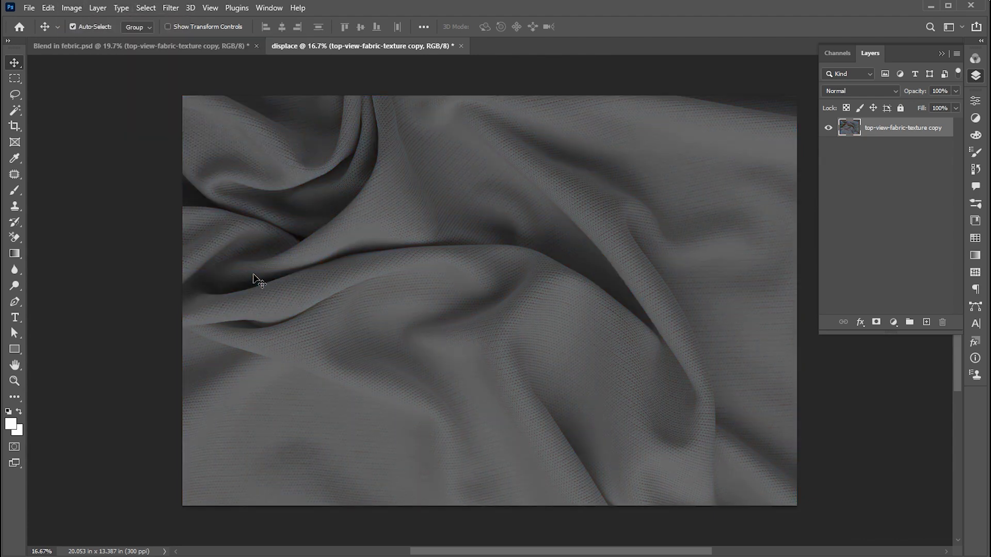
Step: Apply a Gaussian Blur with an 8.2-pixel radius to the fabric
left_click(174, 9)
mouse_move(304, 164)
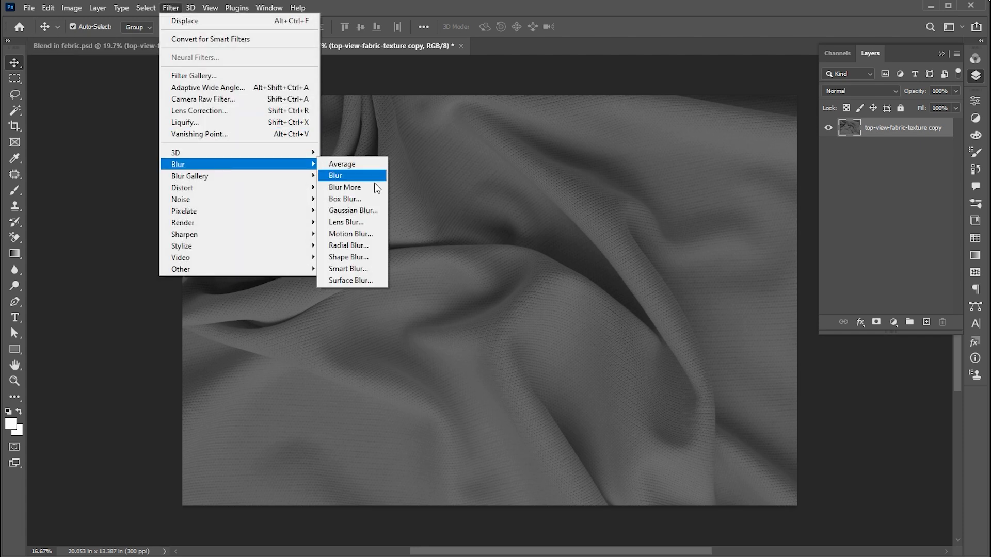
left_click(360, 211)
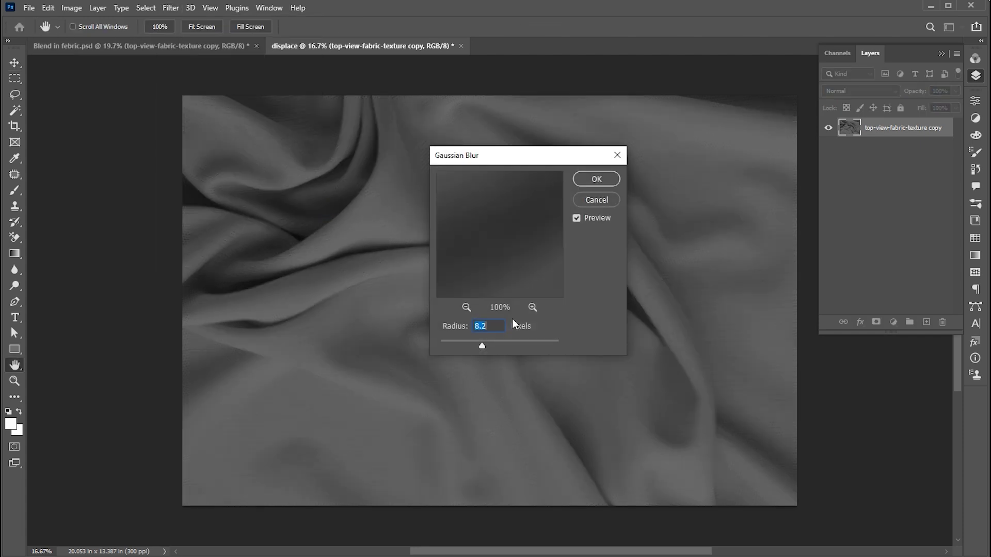
left_click(597, 181)
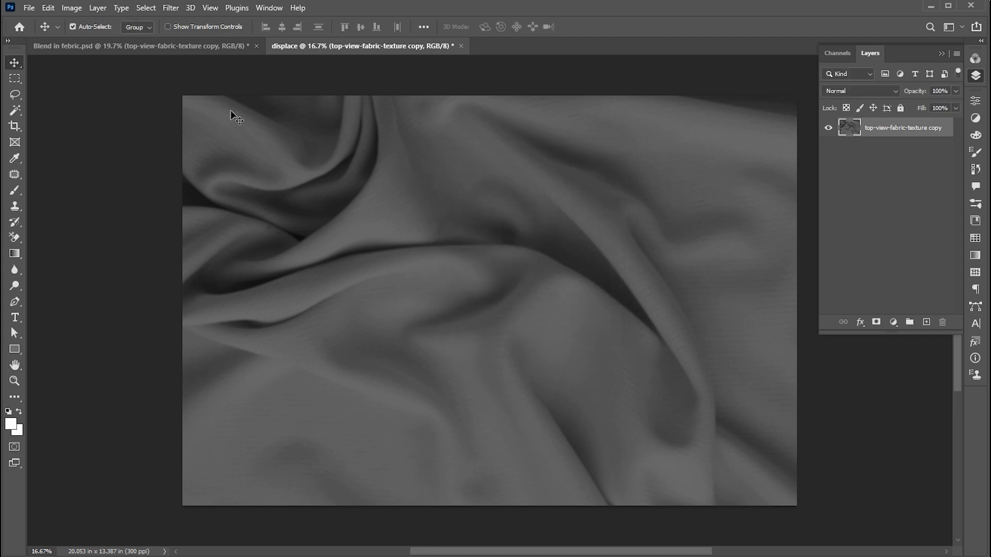
left_click(29, 8)
Step: Save the document as displace.psd in the Blend in febric folder, accepting the format options
left_click(51, 143)
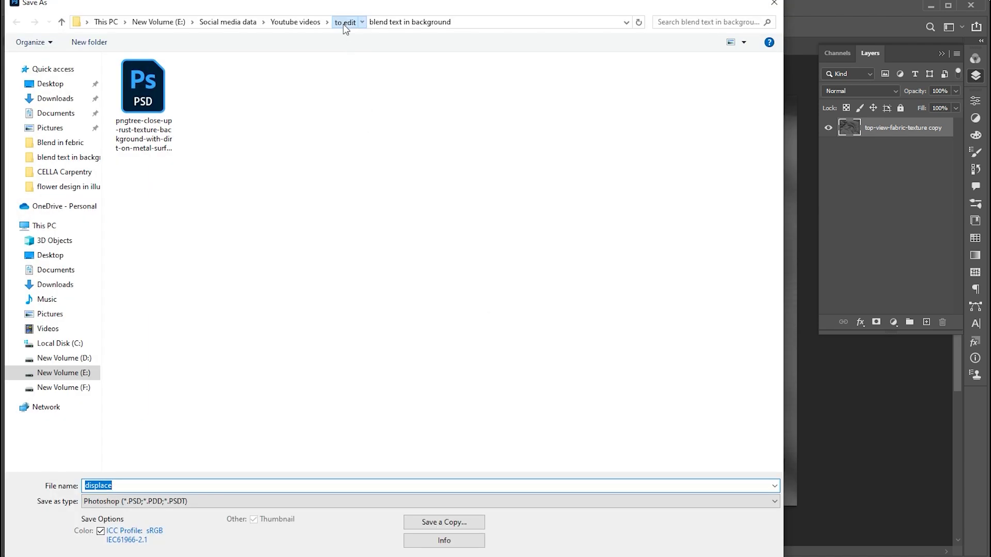
left_click(345, 24)
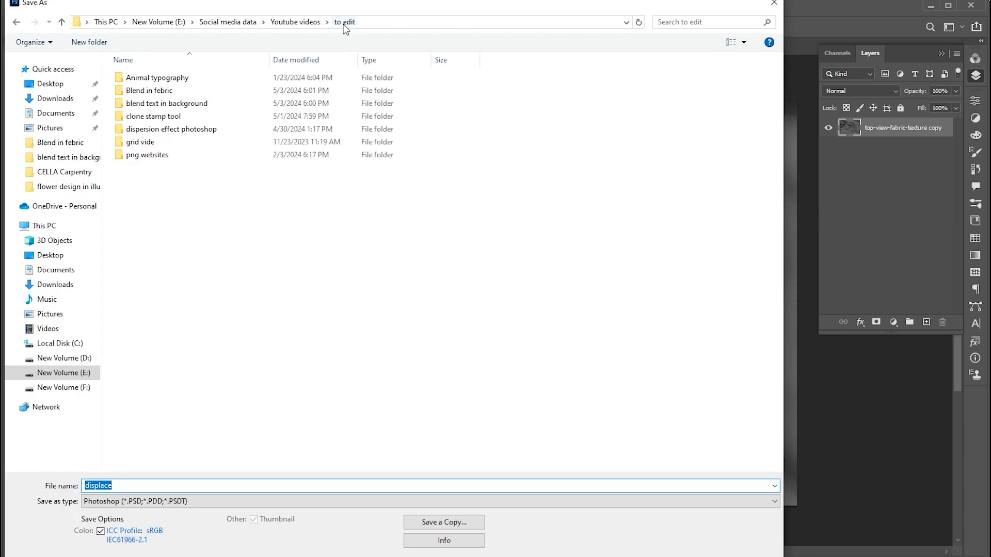
double_click(164, 92)
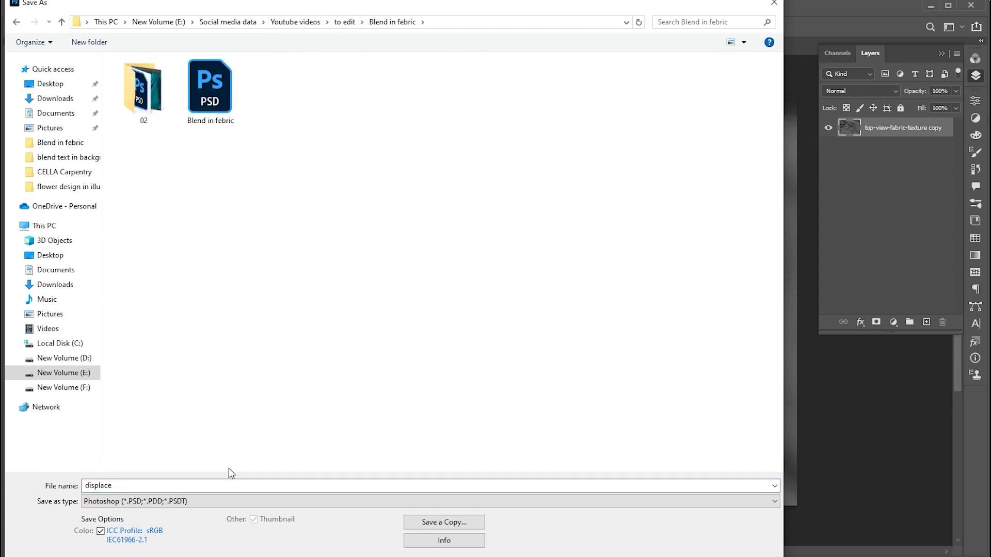
left_click(134, 490)
double_click(128, 488)
key("Return")
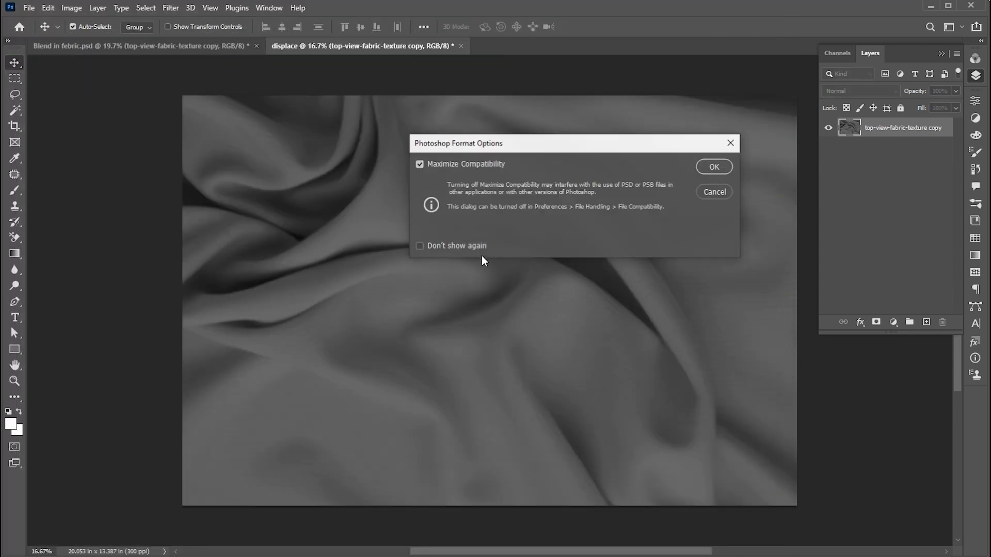
key("Return")
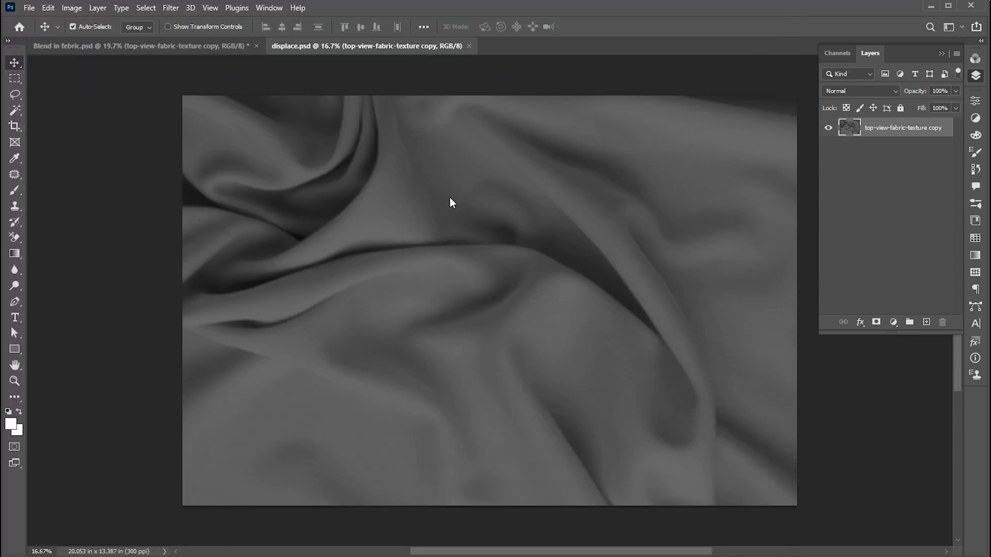
left_click(186, 47)
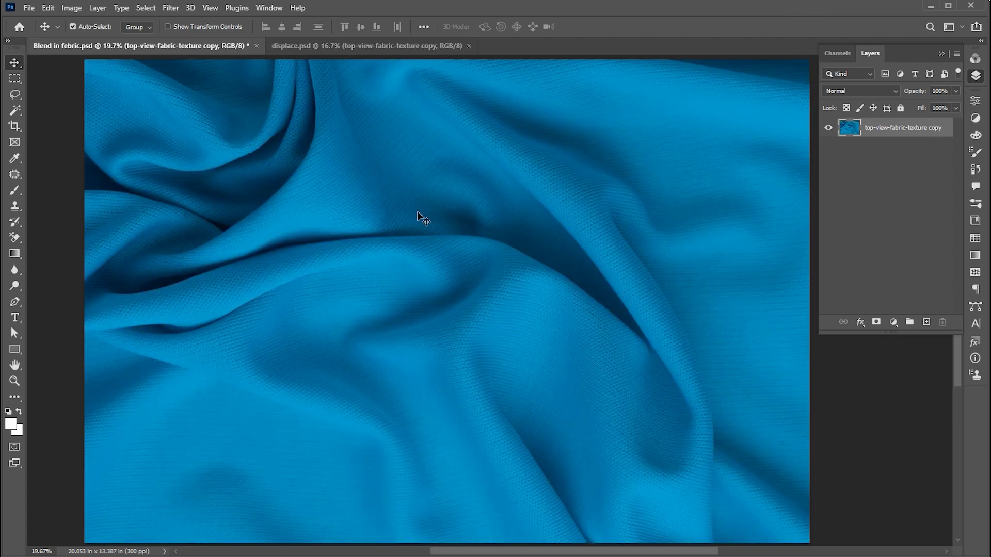
Step: Type the word BLEND as a new text layer on the fabric
key("t")
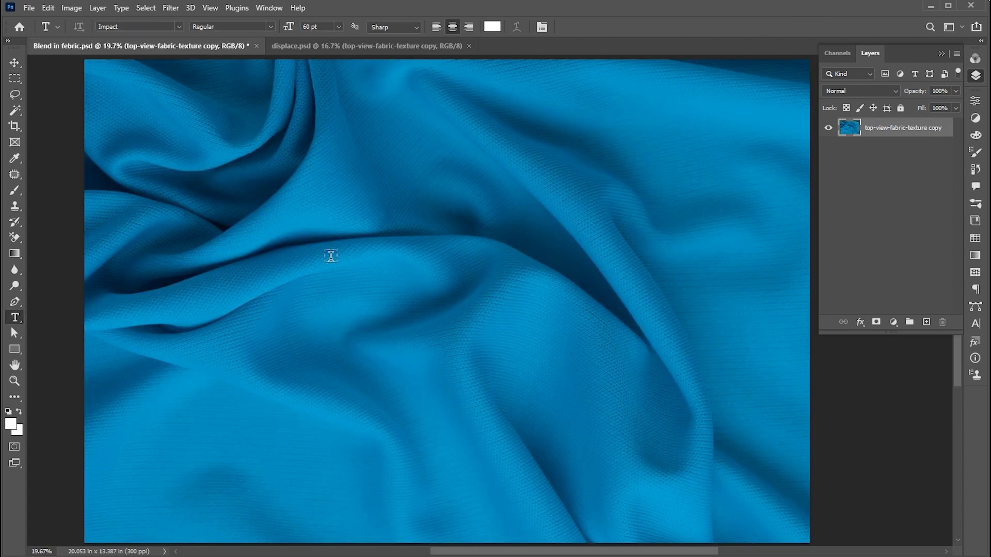
left_click(335, 258)
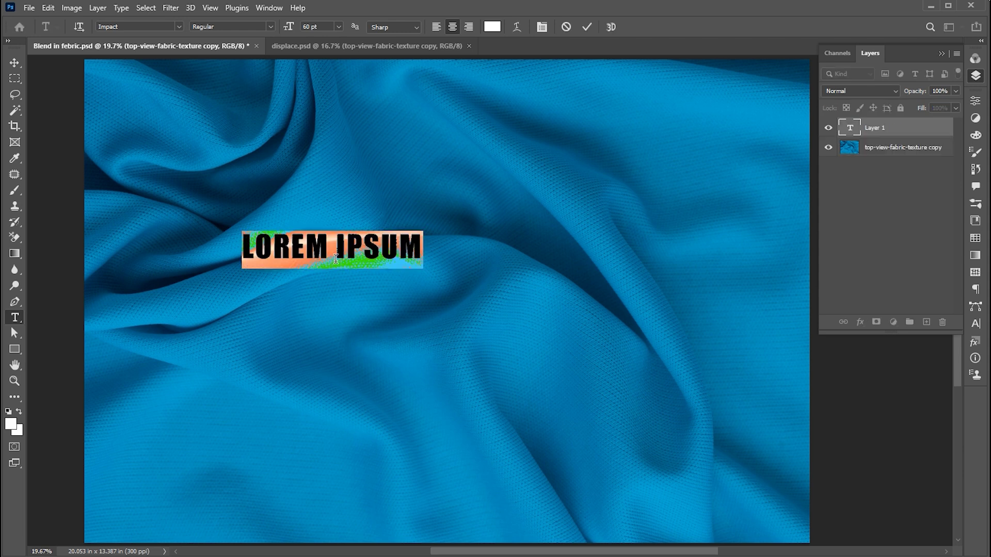
type("BLEND")
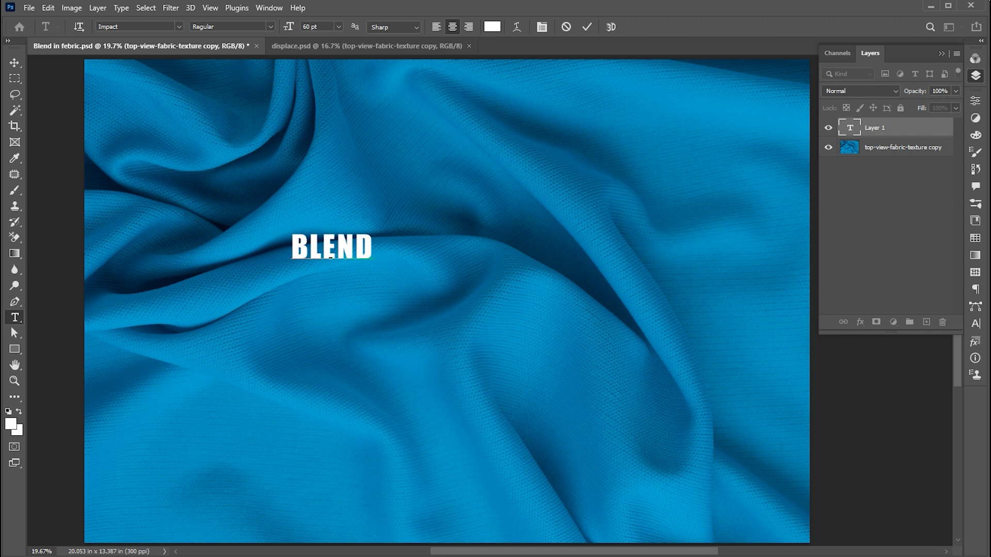
left_click(14, 62)
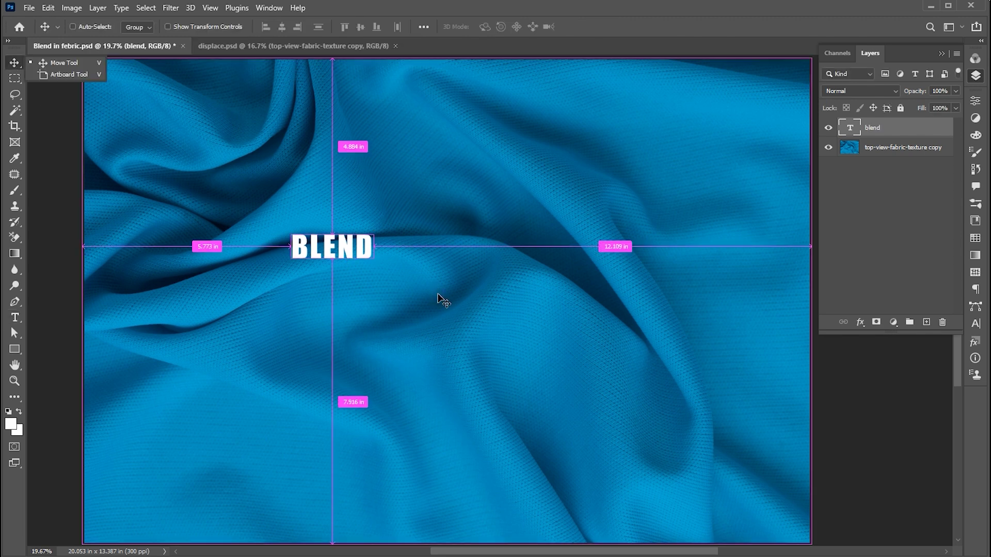
Step: Enlarge BLEND to about 673% and centre it over the fabric
key("ctrl+t")
left_click_drag(373, 268, 619, 432)
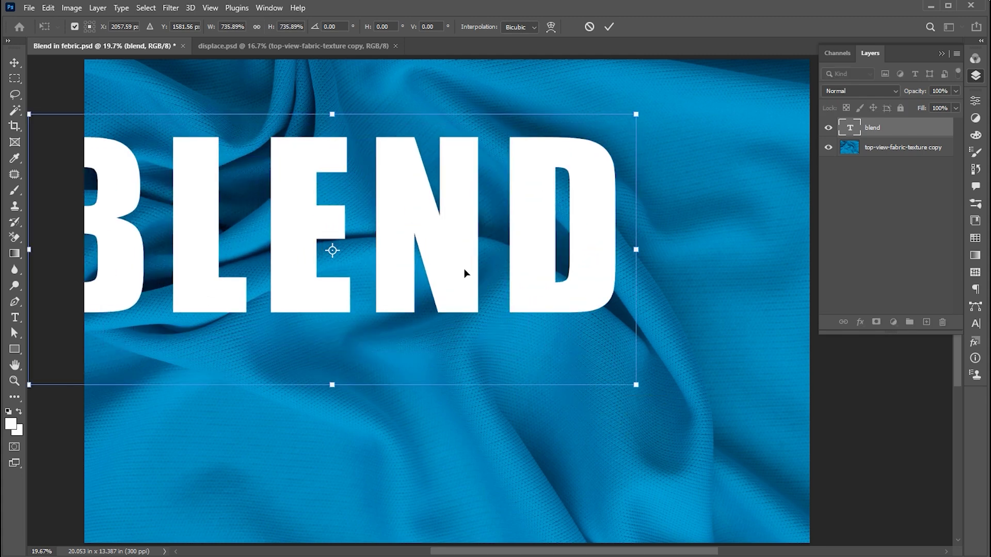
left_click_drag(465, 272, 577, 318)
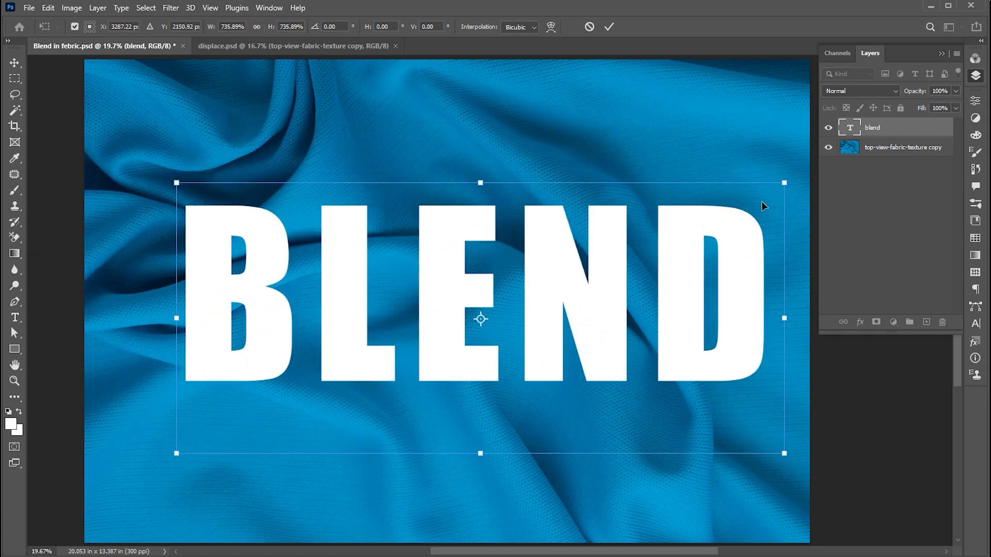
left_click_drag(770, 186, 756, 196)
left_click_drag(679, 237, 670, 243)
key("Return")
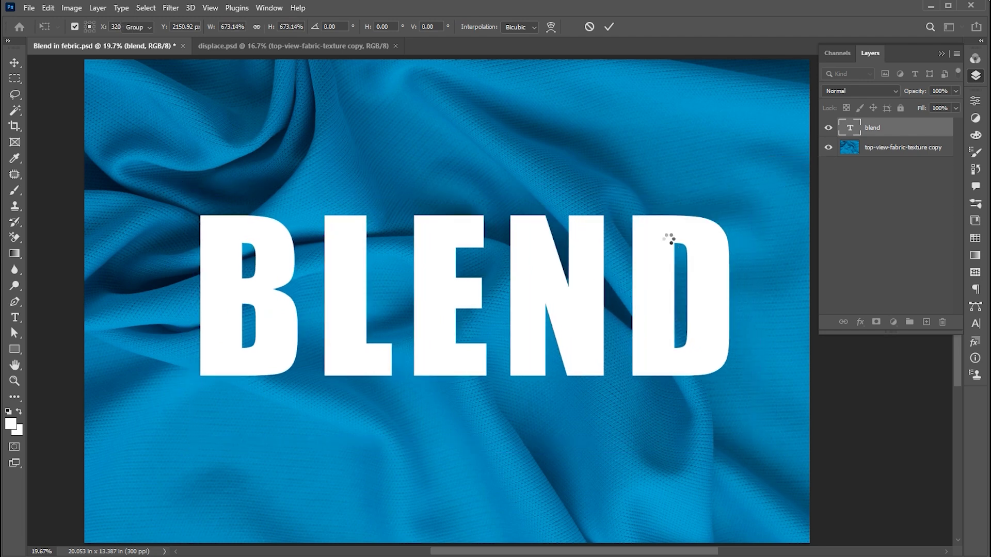
Step: Rasterize the BLEND type layer, then convert it to a smart object
right_click(881, 126)
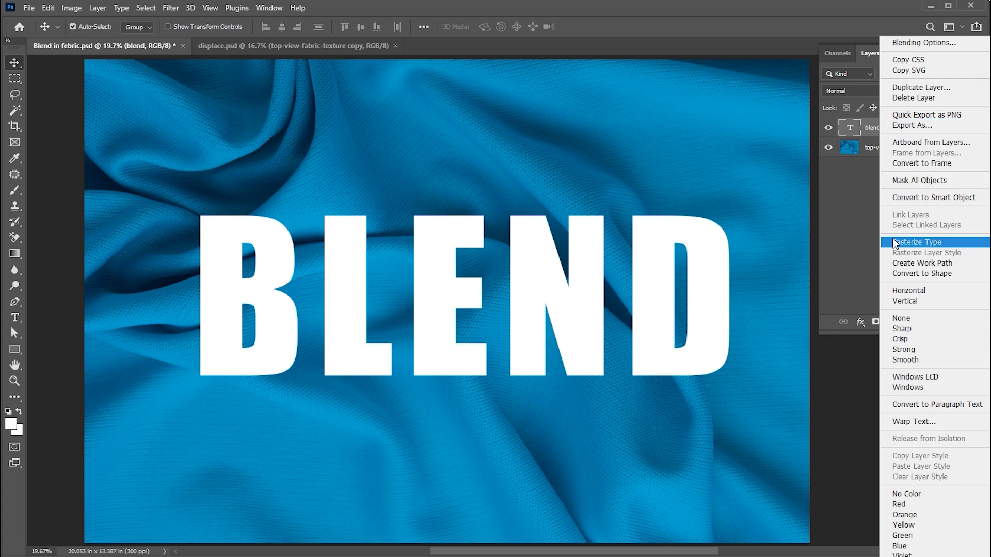
left_click(894, 243)
right_click(866, 124)
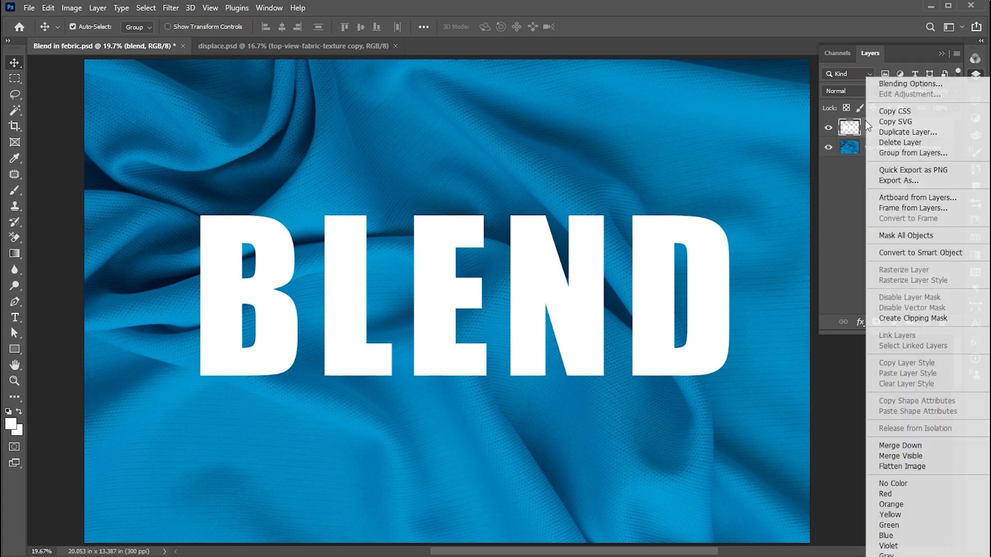
left_click(891, 249)
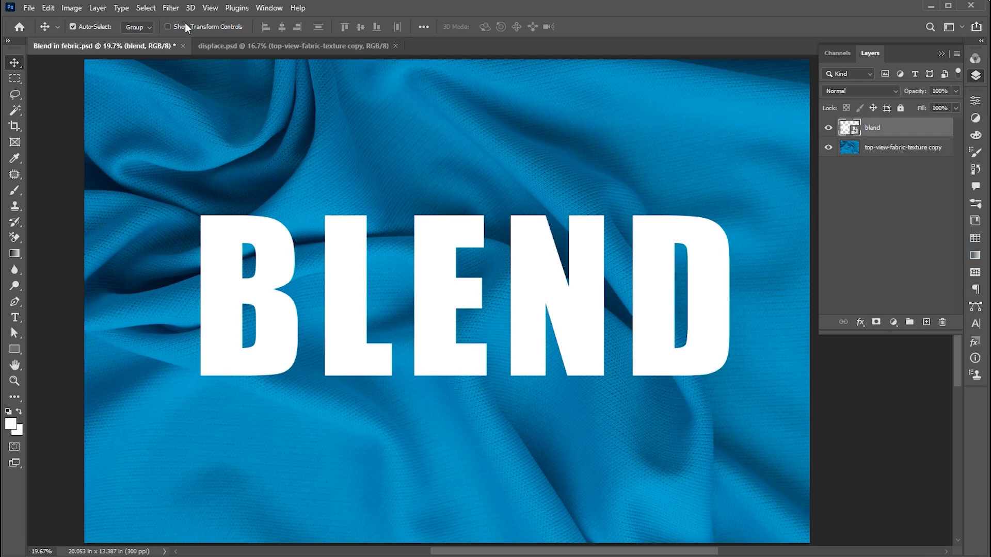
Step: Apply a Displace filter at 20/20 scale using displace.psd as the map
left_click(172, 8)
mouse_move(186, 187)
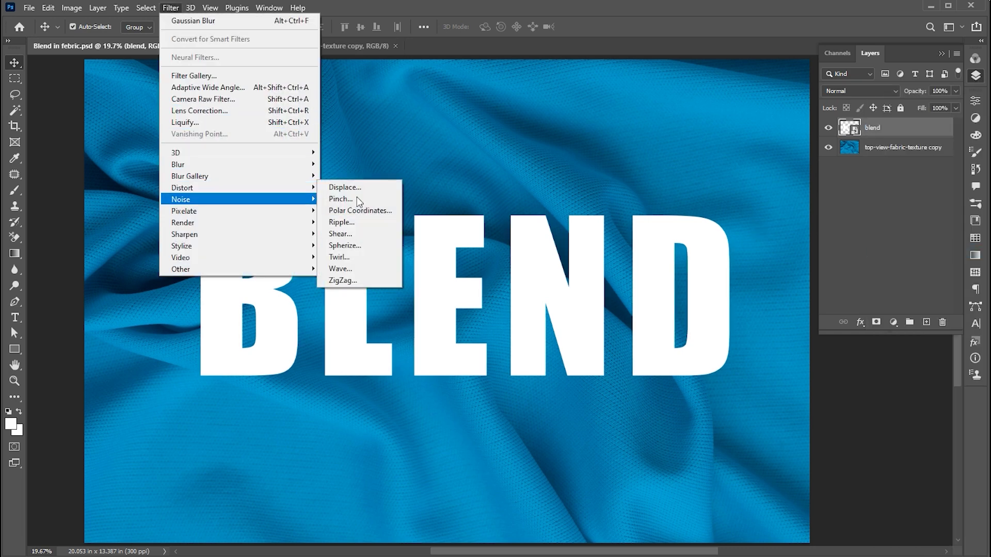
left_click(373, 186)
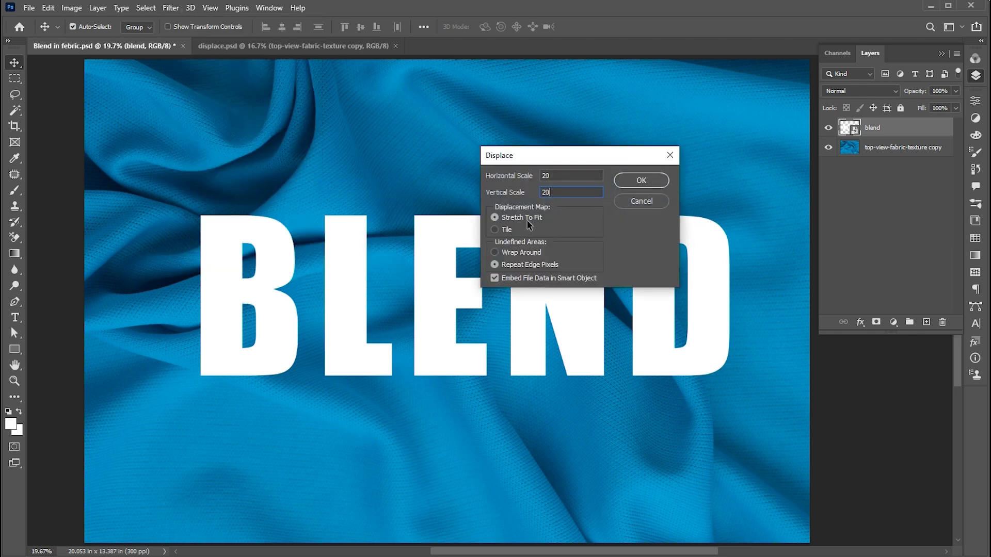
left_click(626, 182)
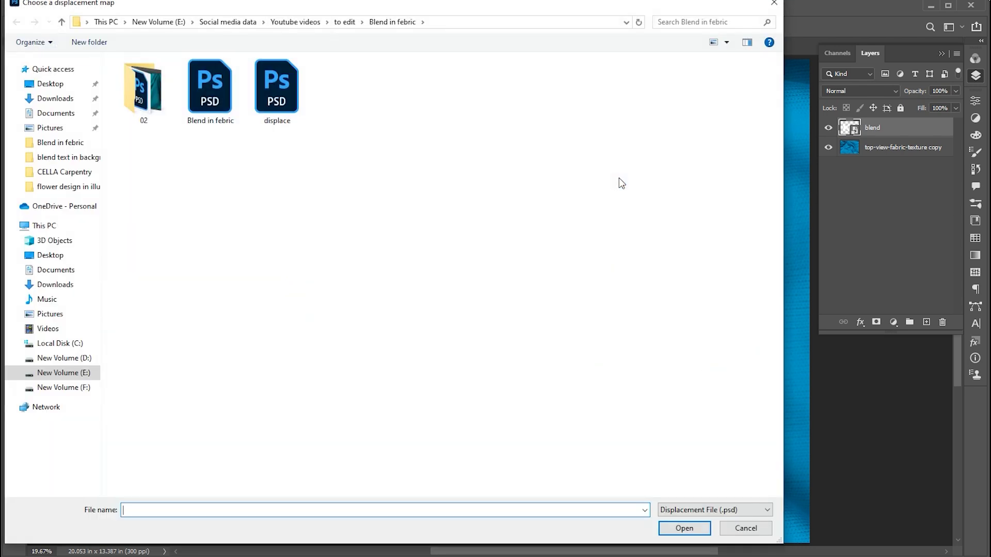
left_click(275, 104)
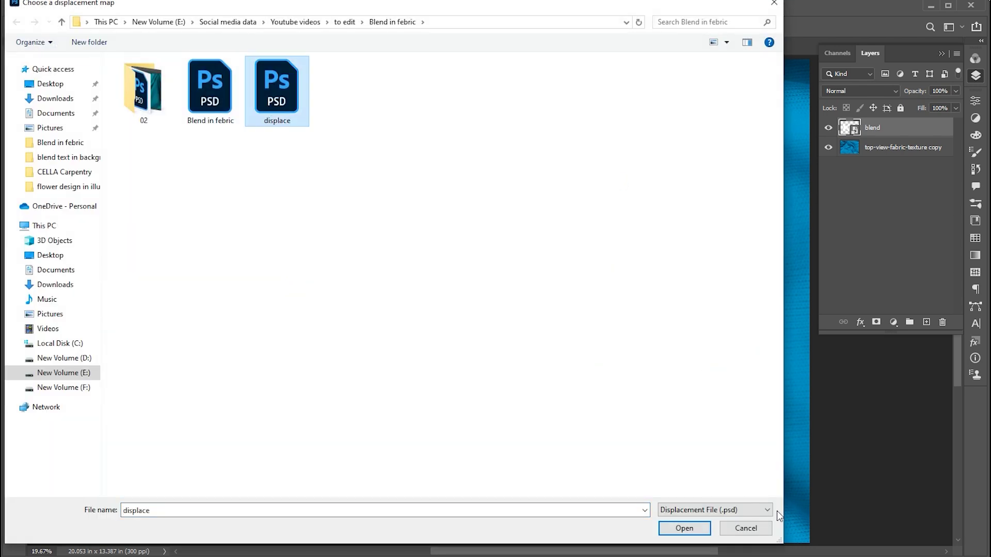
left_click(697, 527)
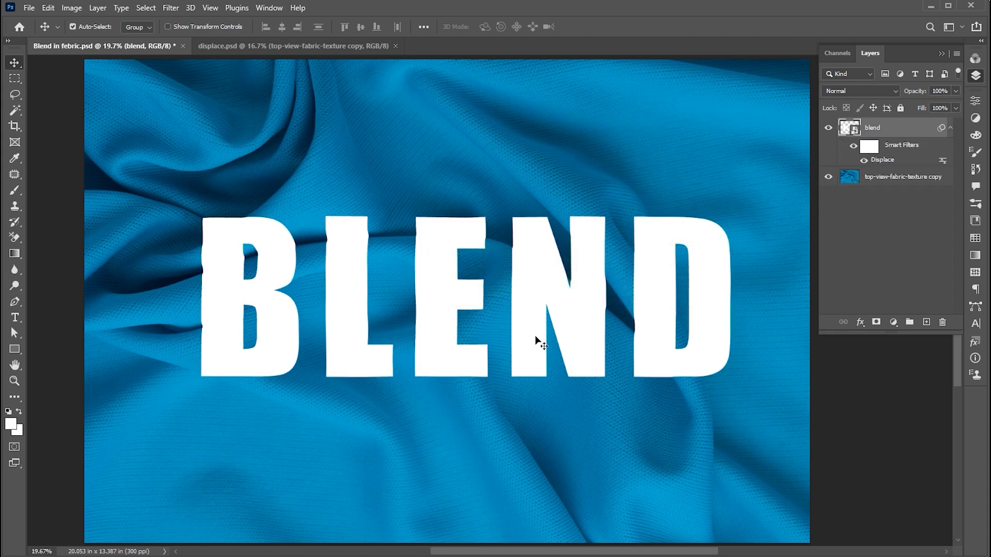
right_click(869, 127)
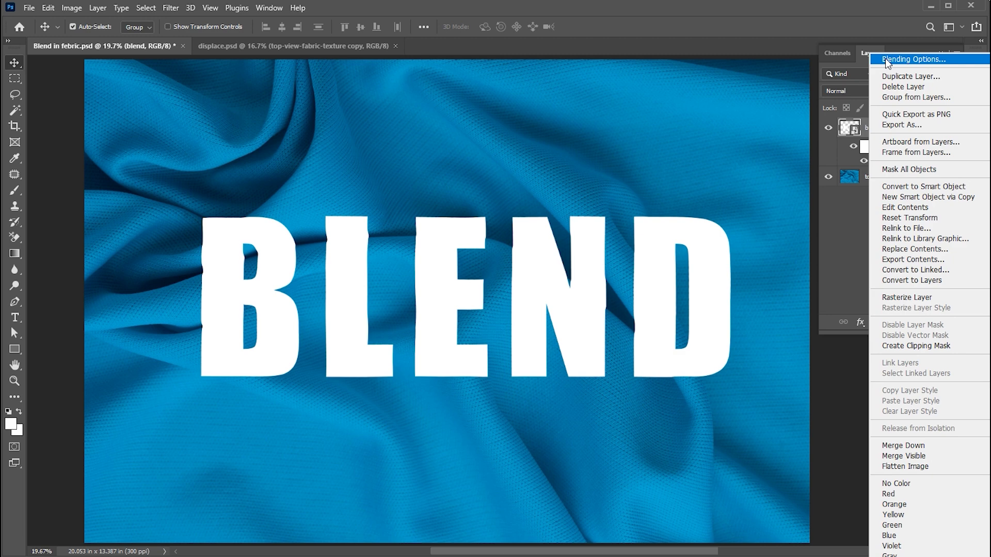
Step: Split the Underlying Layer black Blend If slider to 10/85 in Blending Options
left_click(887, 59)
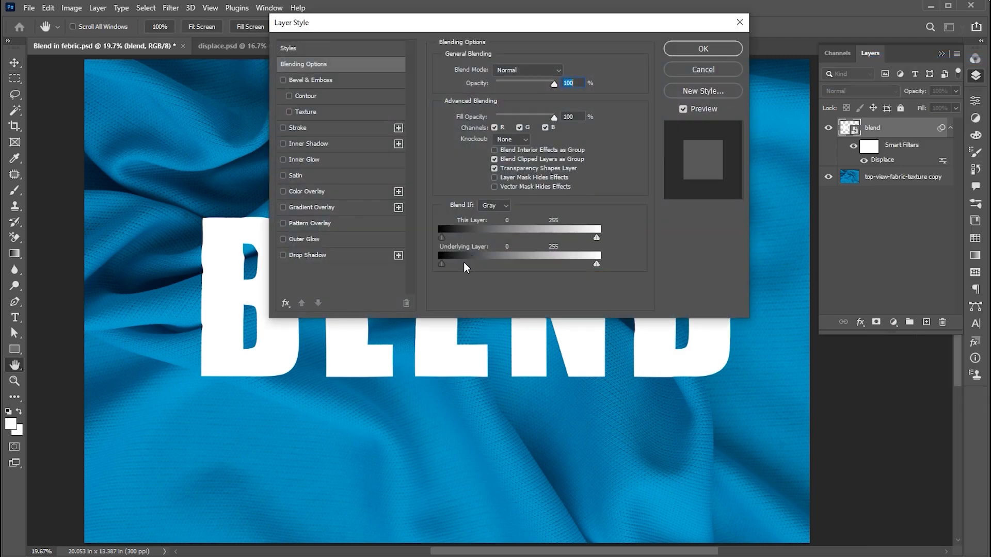
left_click_drag(459, 26, 448, 12)
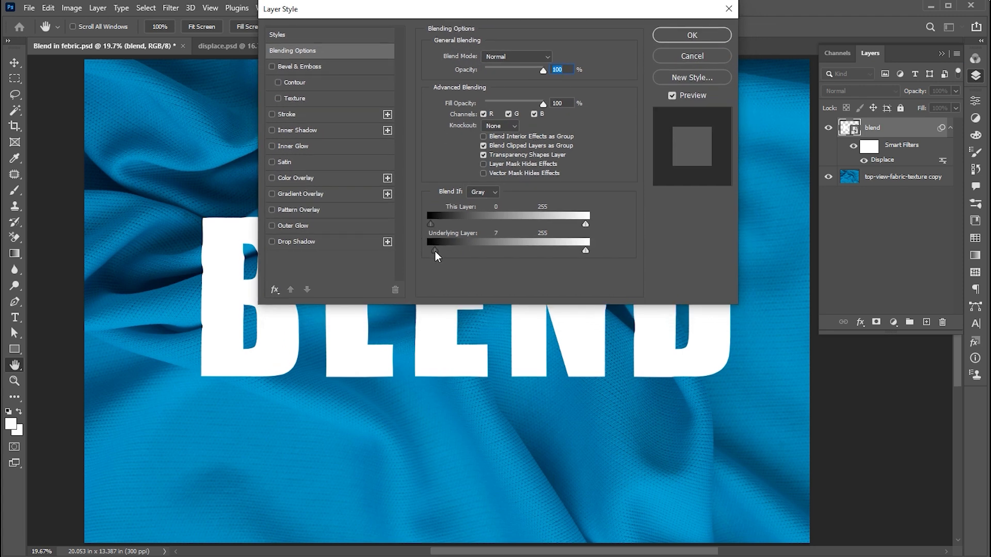
left_click_drag(436, 253, 479, 250)
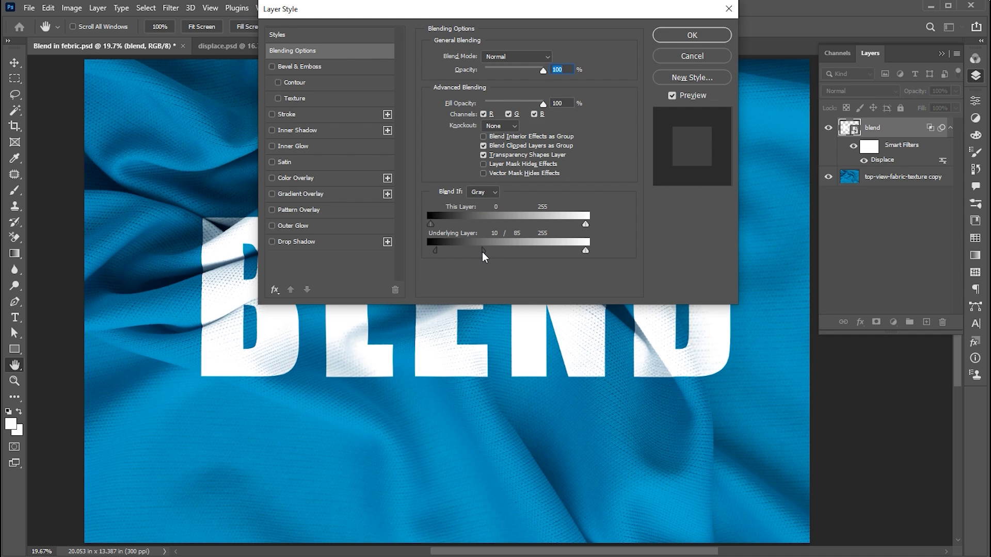
left_click(703, 36)
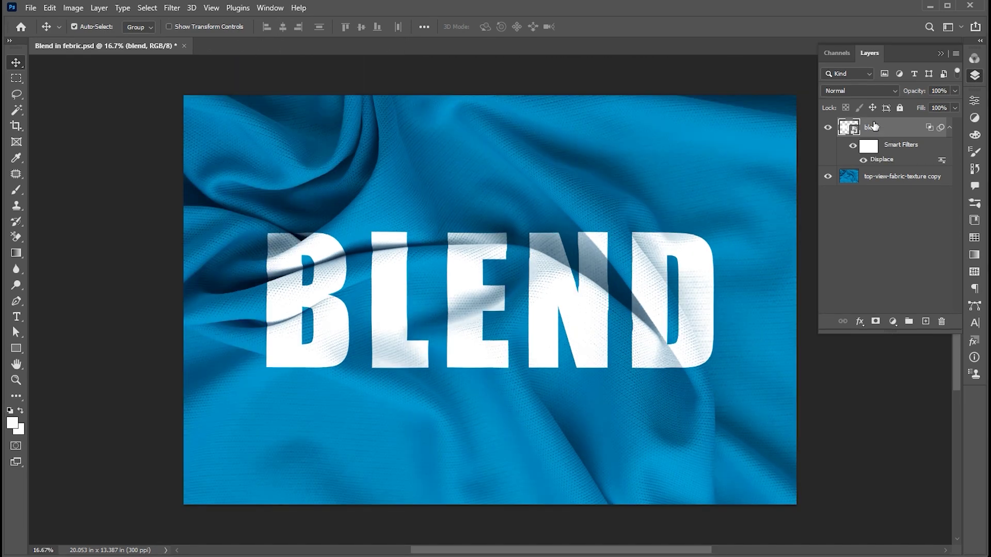
Step: Enable a Color Overlay effect on the BLEND layer's Blending Options
right_click(873, 127)
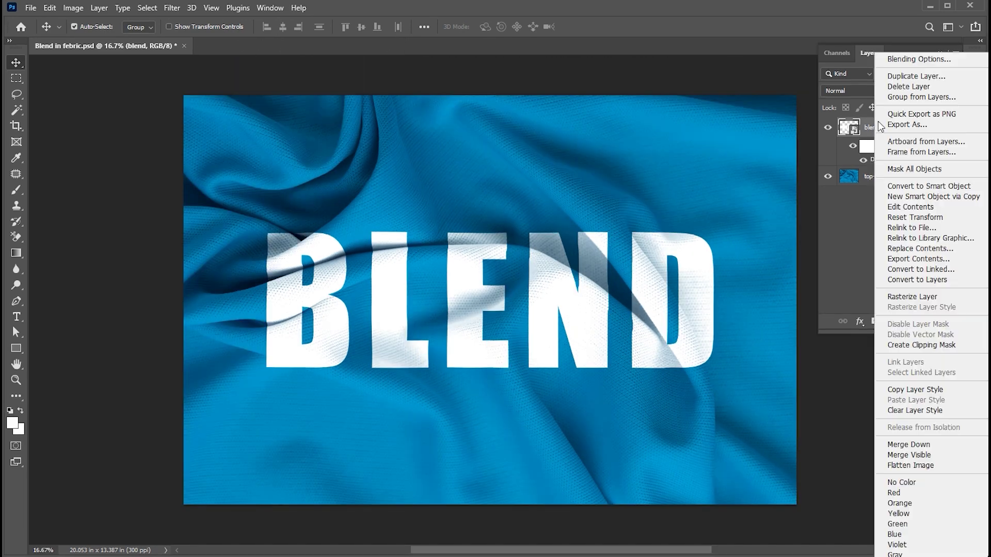
left_click(895, 61)
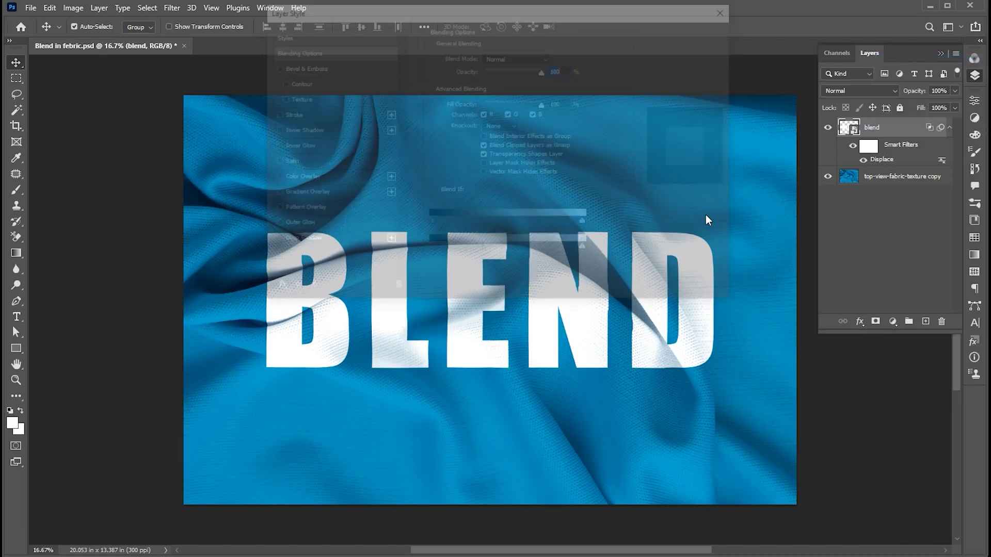
left_click_drag(368, 11, 470, 32)
left_click(381, 199)
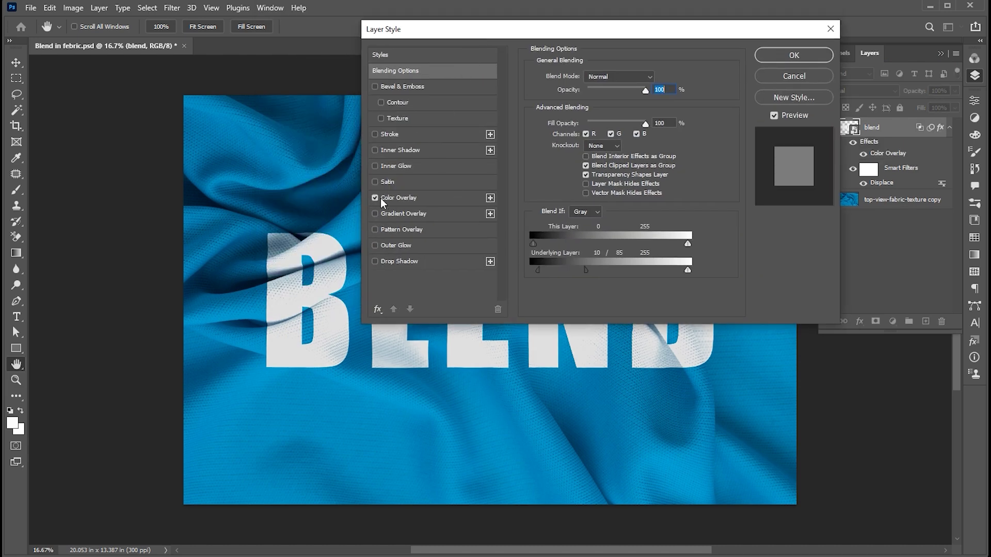
left_click(396, 198)
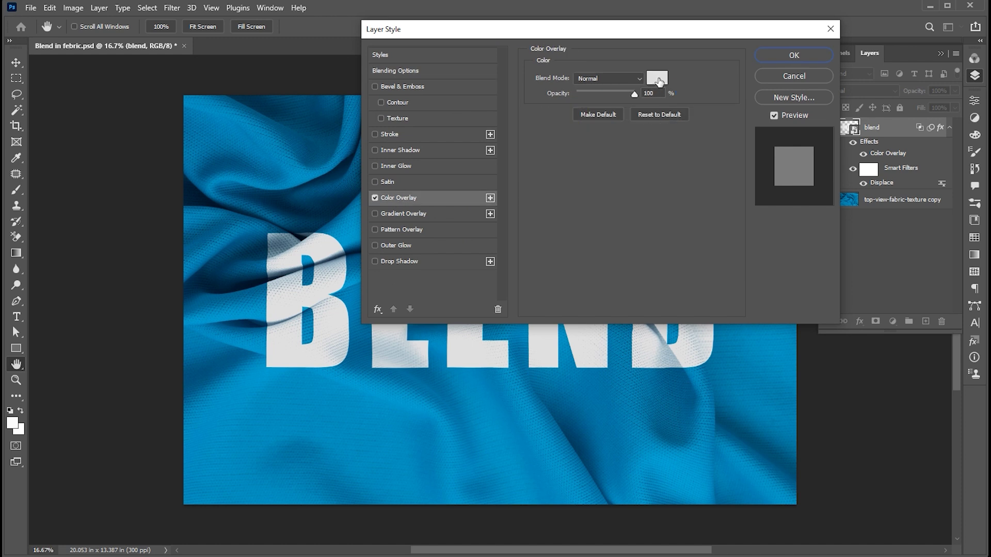
Step: Set the Color Overlay colour to black, hex 000000
left_click(659, 82)
left_click_drag(938, 154, 981, 128)
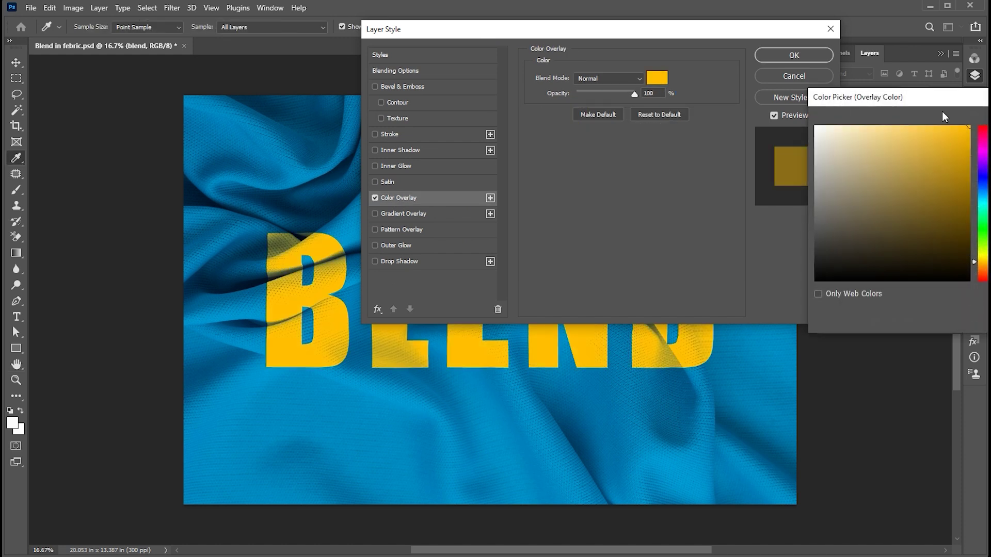
left_click_drag(983, 263, 982, 224)
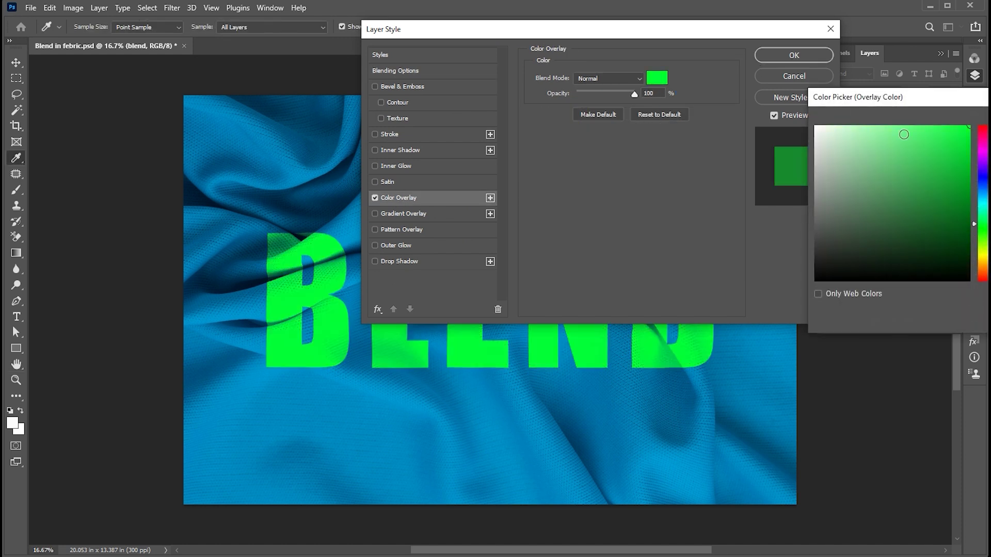
left_click_drag(941, 99, 826, 209)
left_click_drag(878, 330, 879, 368)
type("000000")
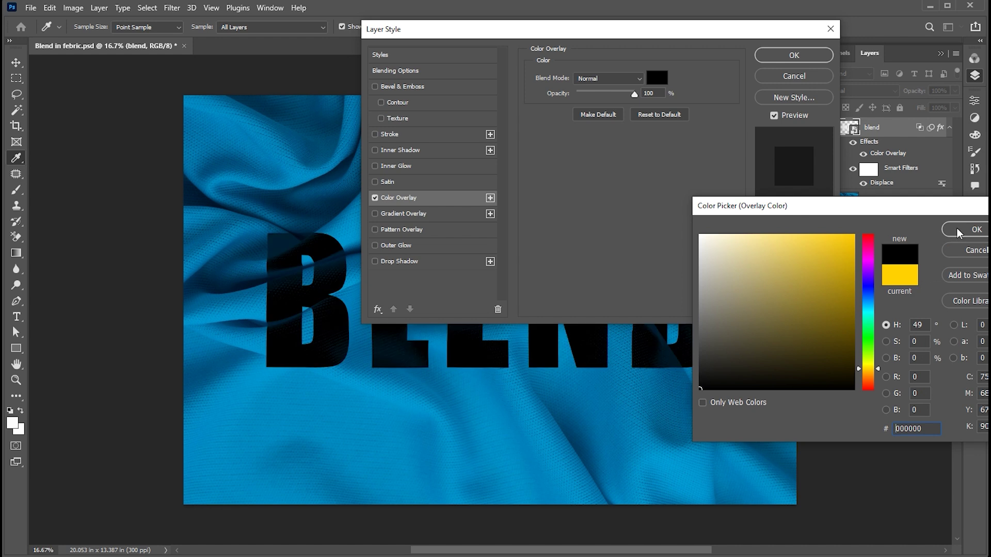
left_click(961, 230)
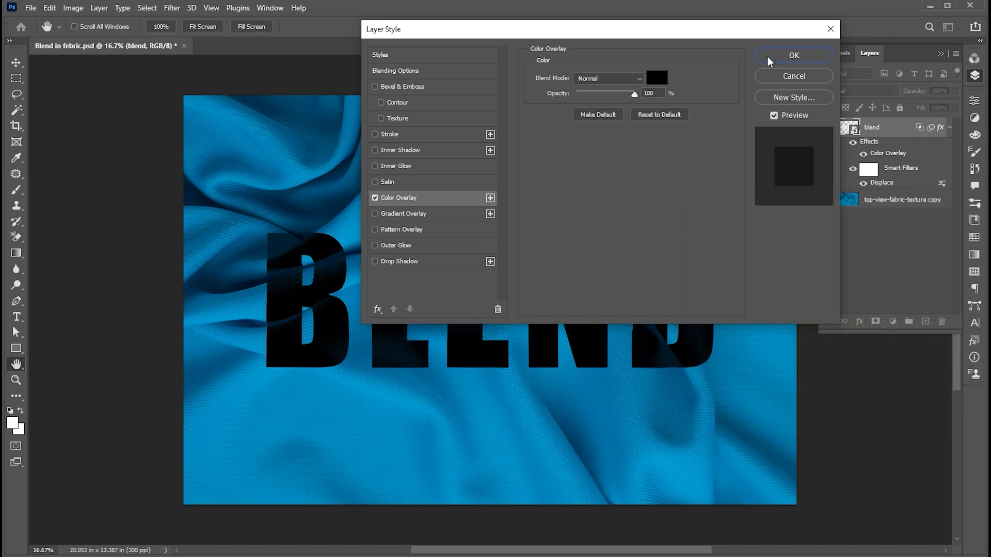
left_click(434, 70)
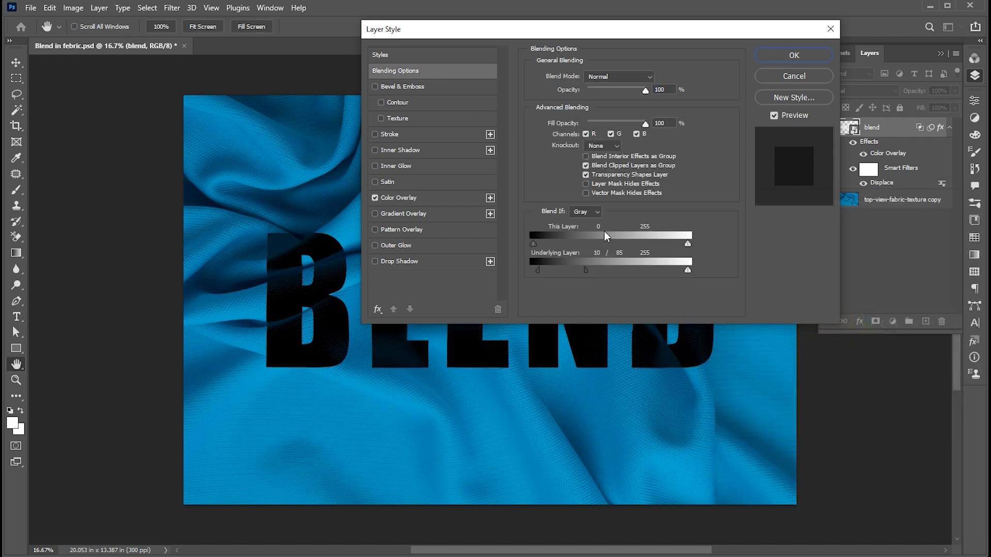
Step: Re-split the underlying Blend If range to 71/164, nudge BLEND down-right, and hide it
left_click_drag(633, 41, 735, 36)
left_click_drag(803, 273, 755, 274)
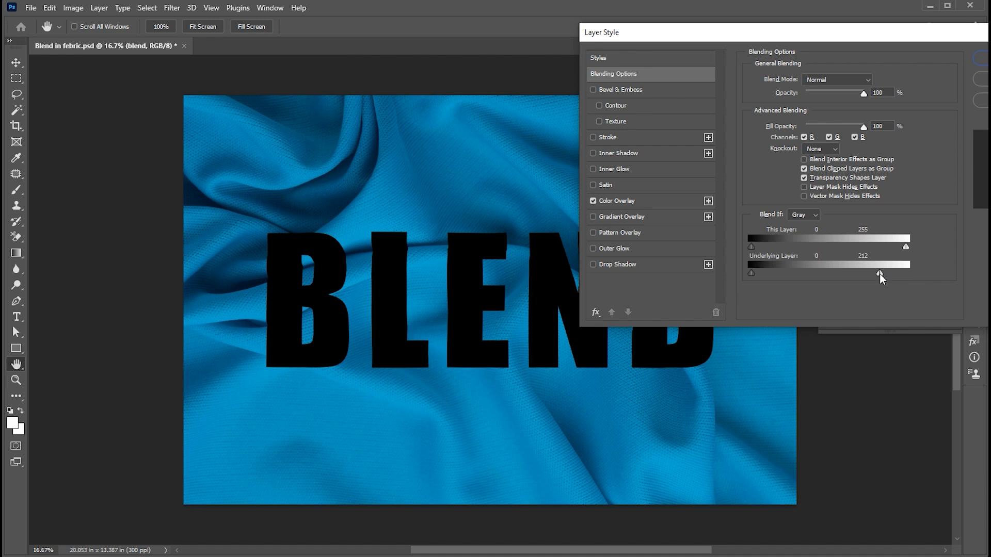
left_click_drag(880, 273, 803, 274)
left_click_drag(874, 272, 795, 272)
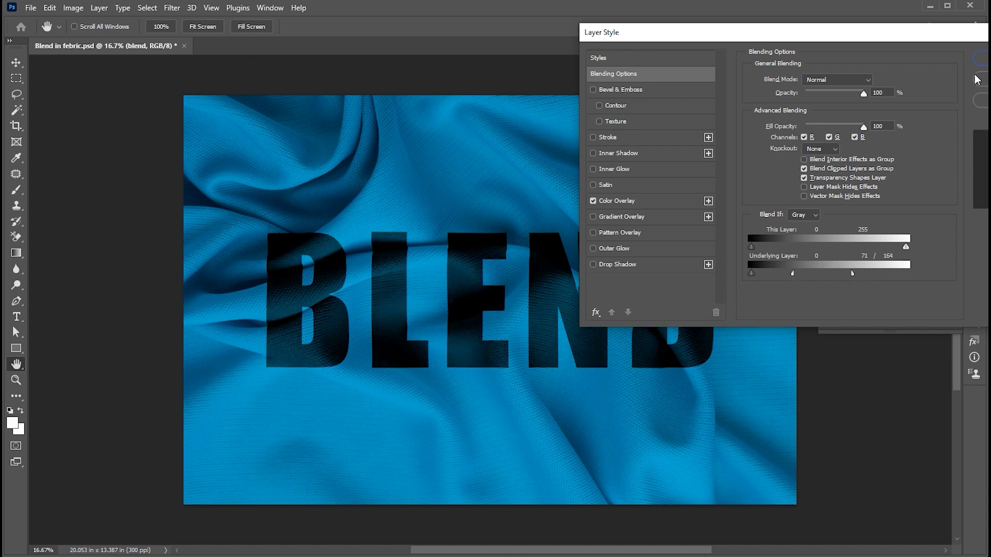
left_click(980, 59)
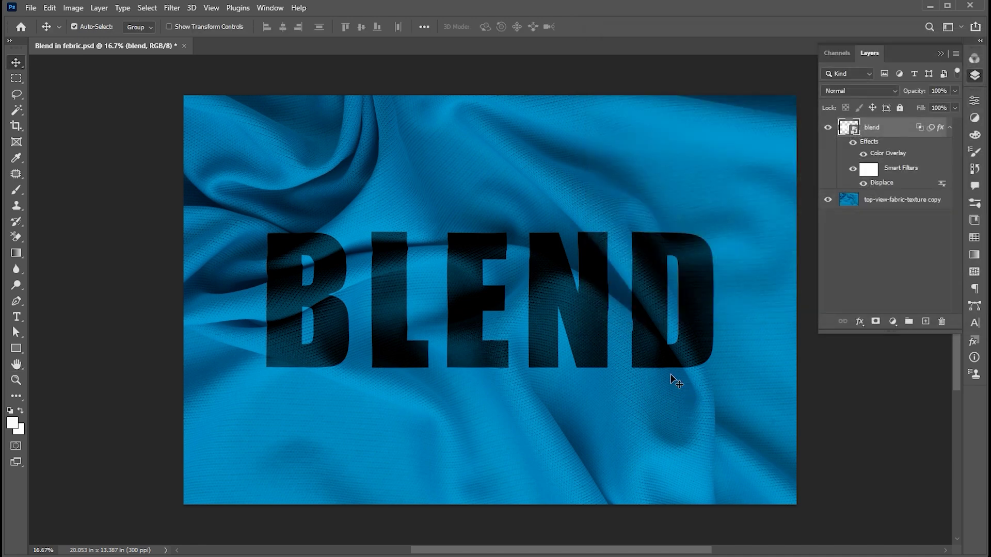
mouse_move(633, 367)
left_mouse_down()
mouse_move(657, 392)
mouse_move(638, 345)
mouse_move(666, 413)
mouse_move(669, 356)
mouse_move(637, 373)
left_mouse_up()
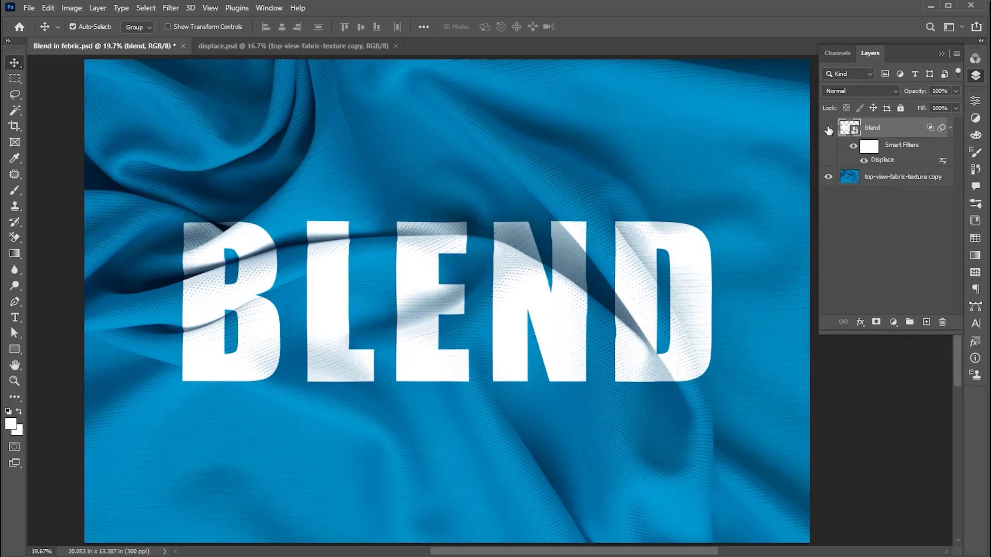
left_click(829, 129)
Step: Place 'logo updated learn creative-05' as an embedded layer scaled to about 80%
left_click(29, 7)
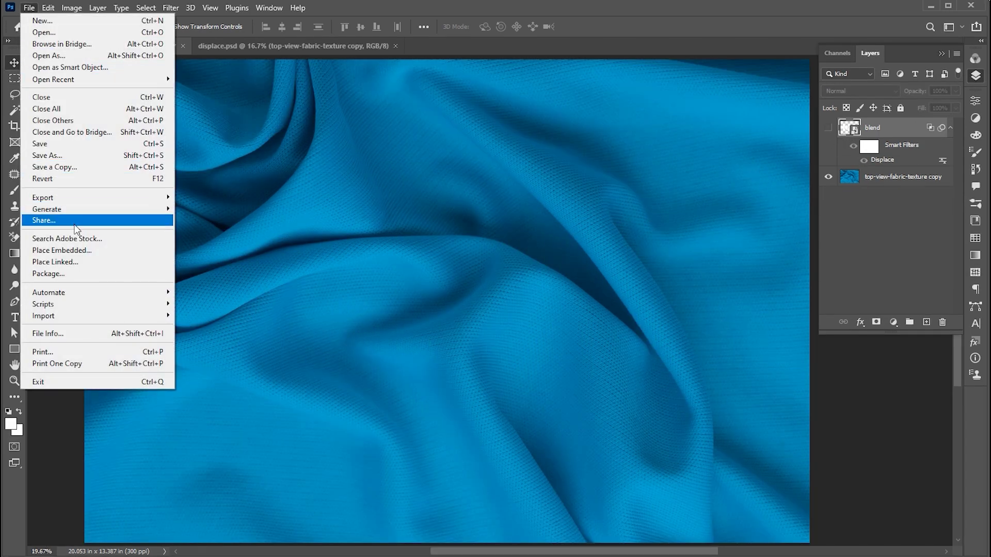
left_click(58, 254)
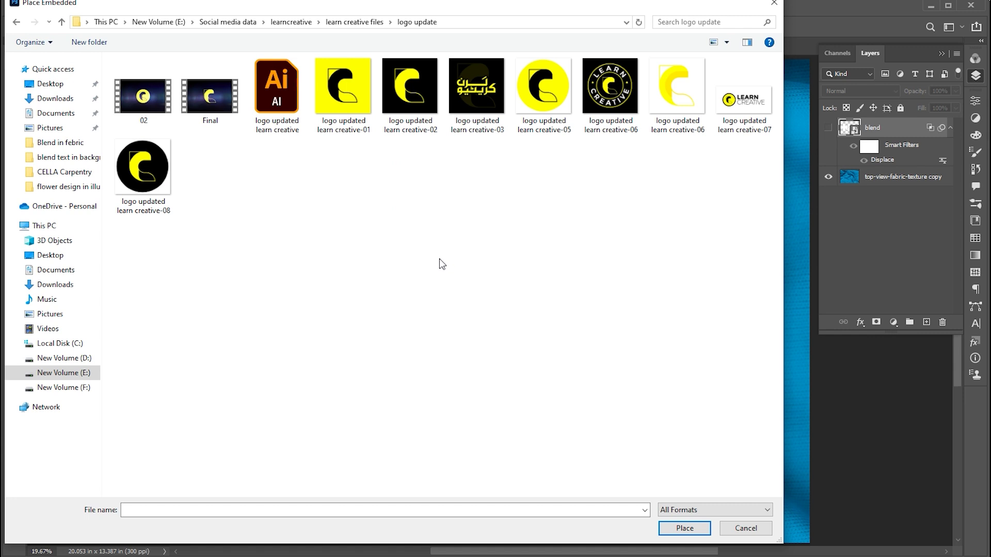
left_click(550, 105)
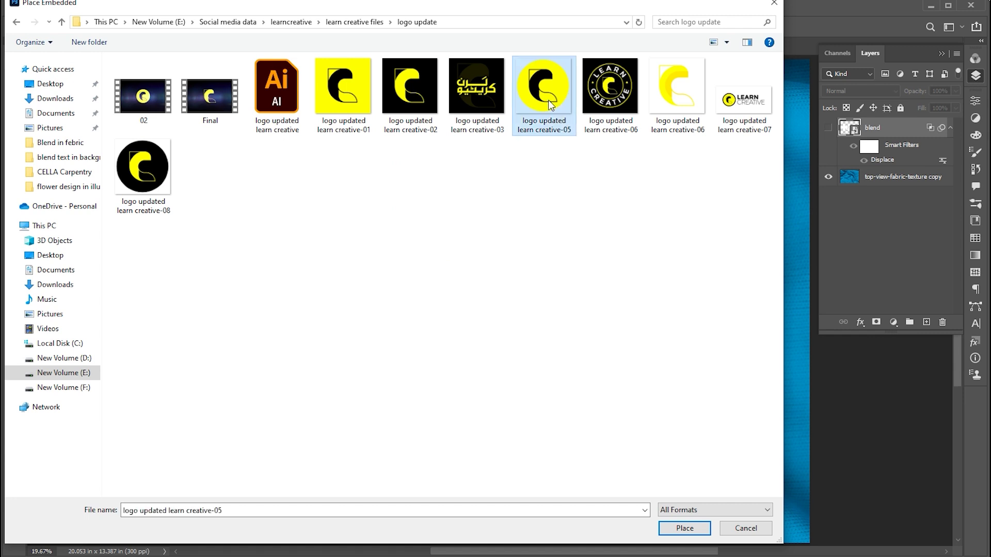
left_click(685, 528)
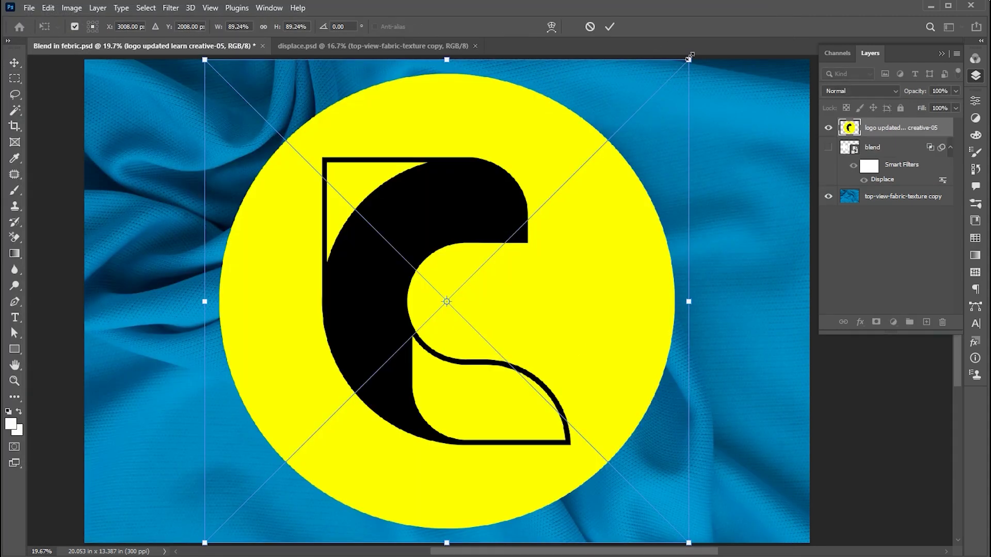
left_click_drag(690, 57, 664, 81)
key("Return")
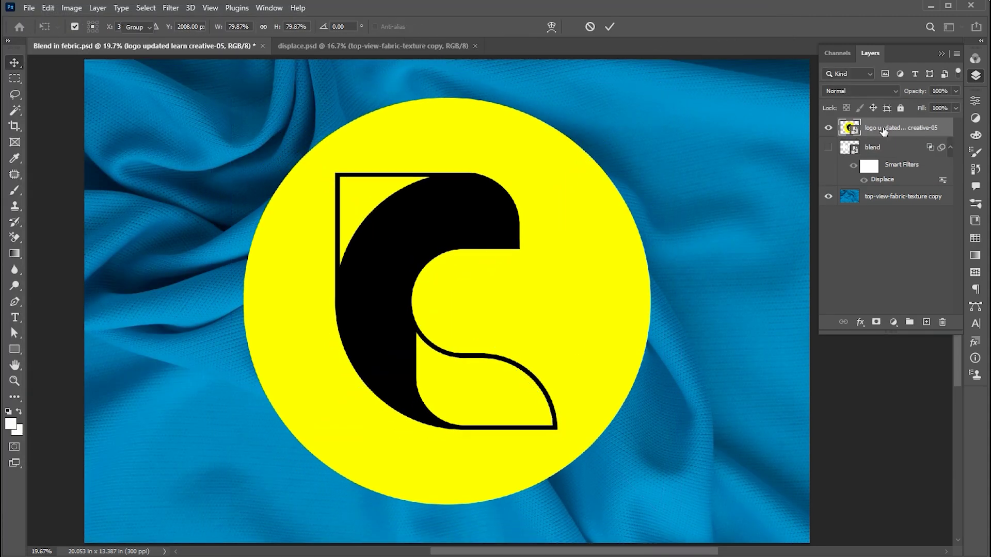
Step: Rasterize the logo layer and delete its black C shape with the Magic Wand
right_click(877, 126)
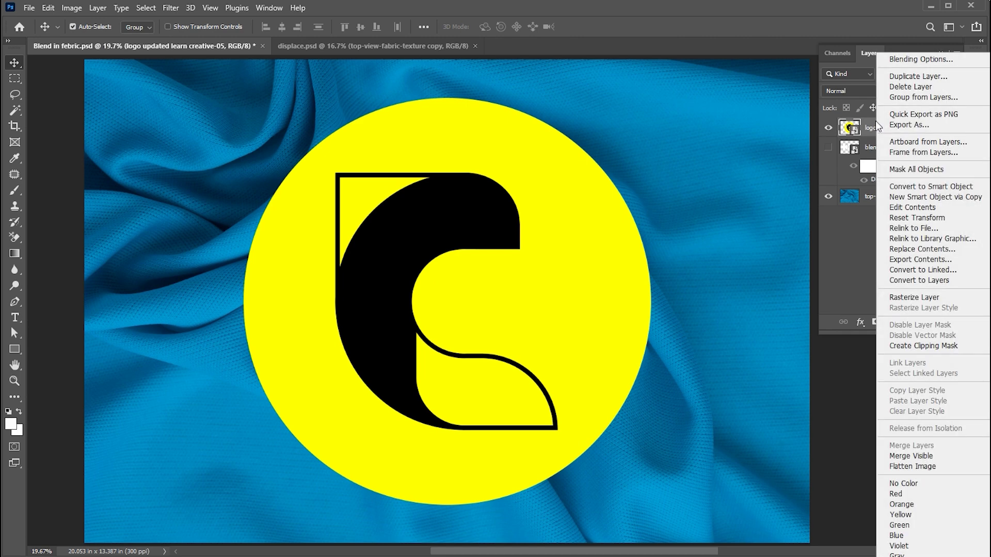
left_click(914, 296)
left_click(15, 110)
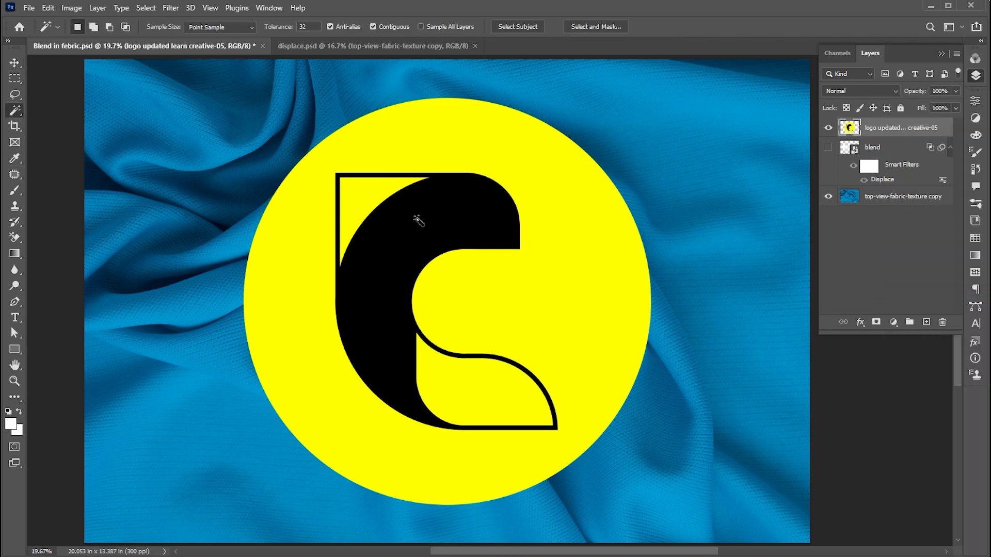
left_click(424, 222)
key("Delete")
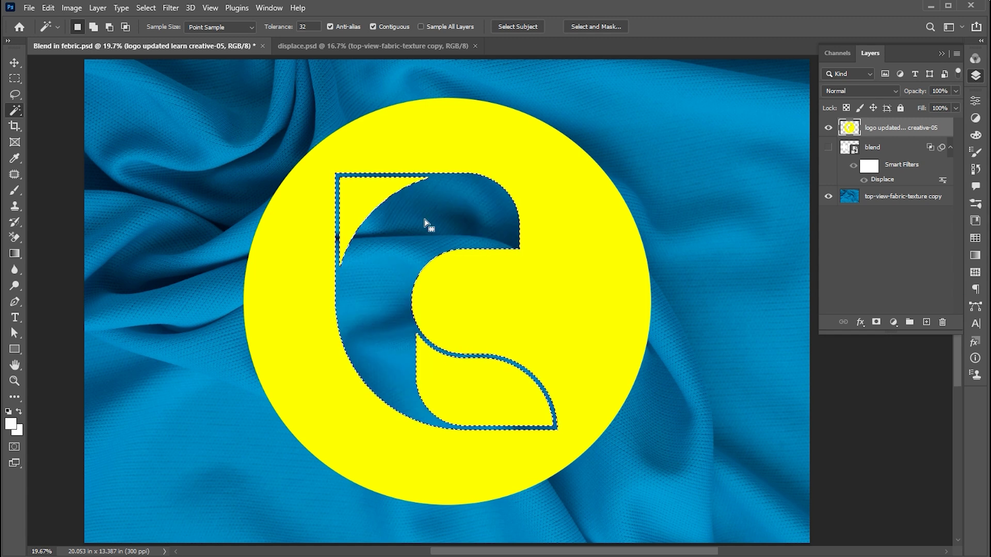
key("ctrl+d")
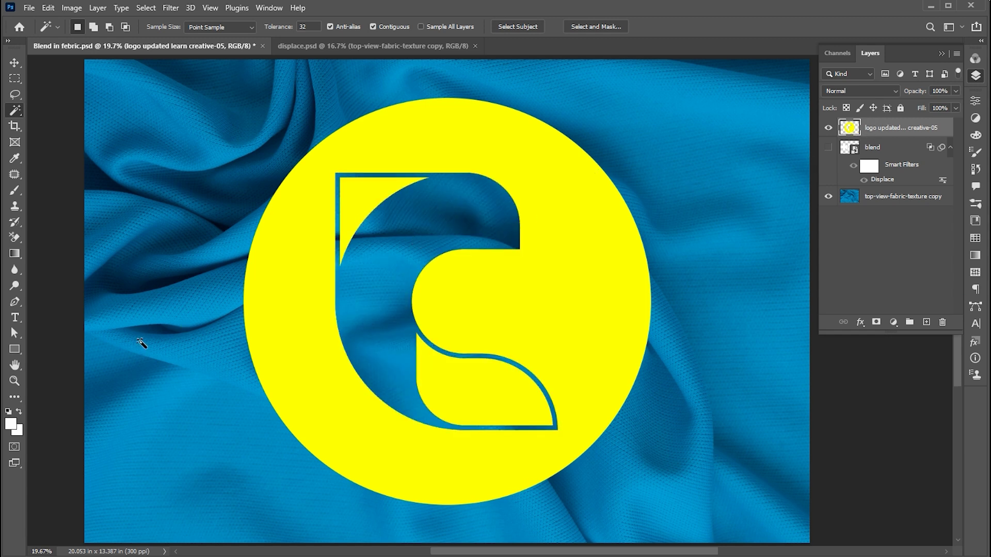
Step: Fill the logo circle with white, preserving transparency, and convert the layer to a smart object
key("alt+shift+BackSpace")
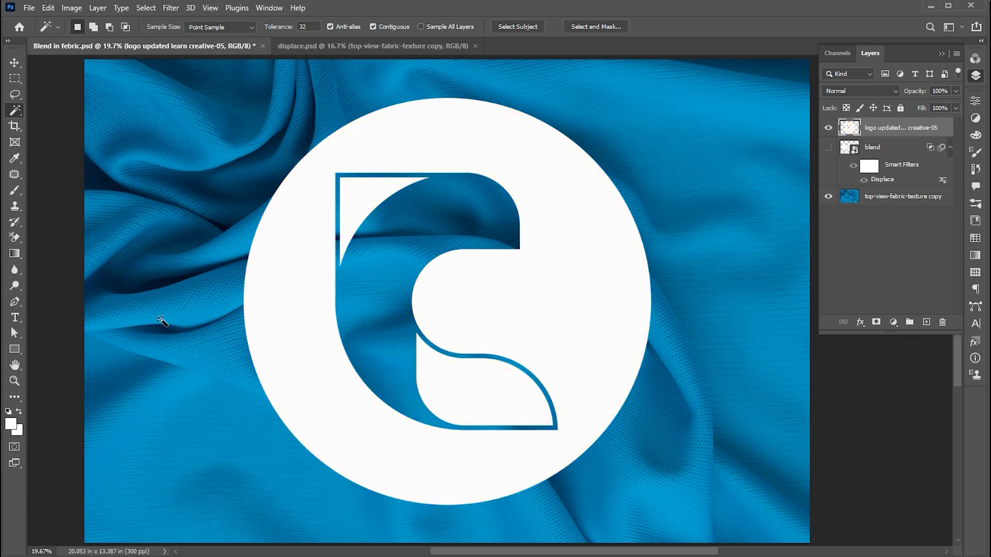
right_click(870, 126)
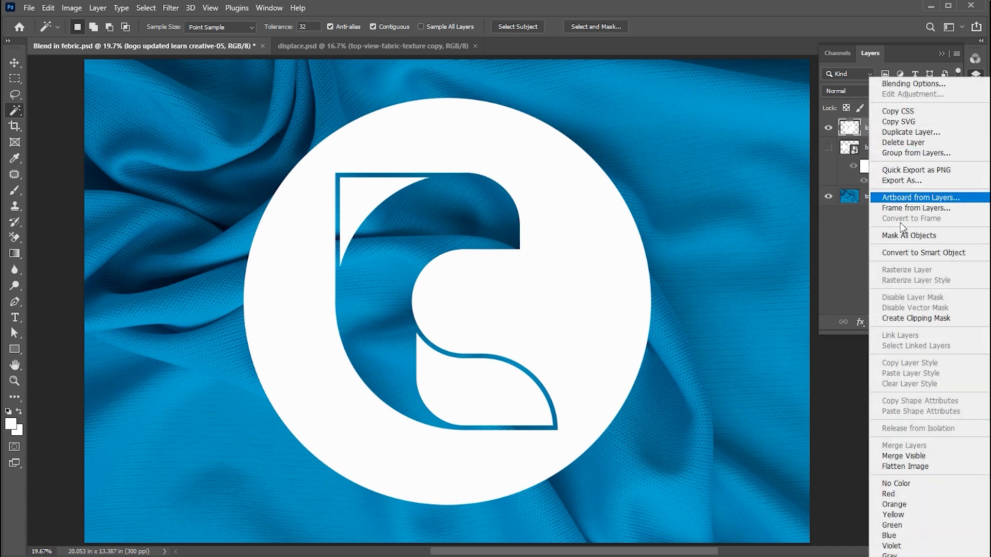
left_click(902, 253)
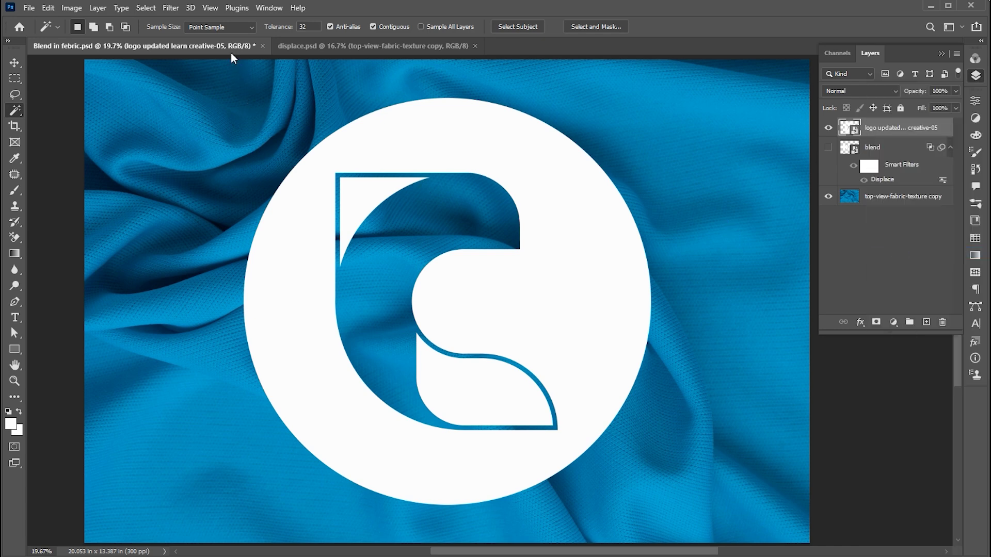
Step: Apply the Displace filter to the logo with default settings and displace.psd as the map
left_click(173, 9)
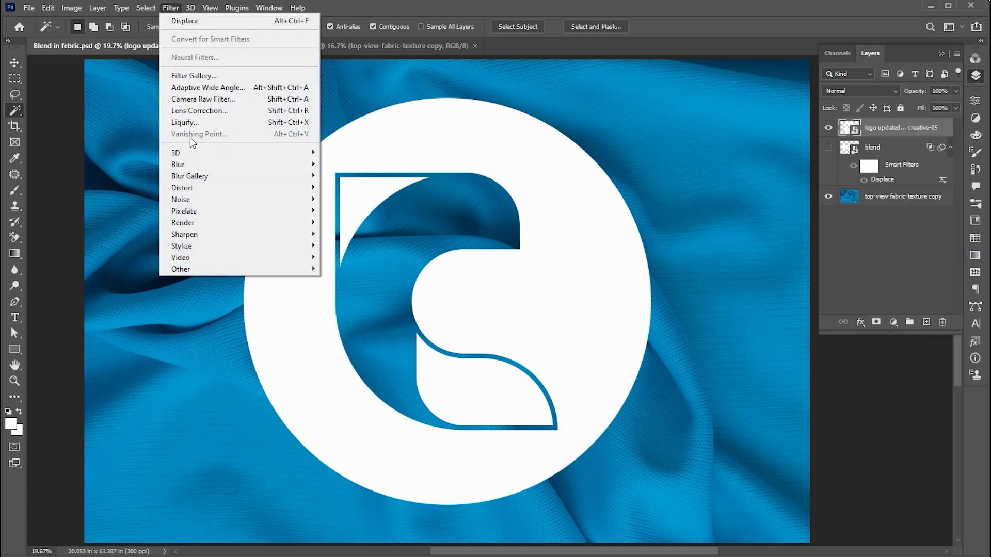
mouse_move(248, 199)
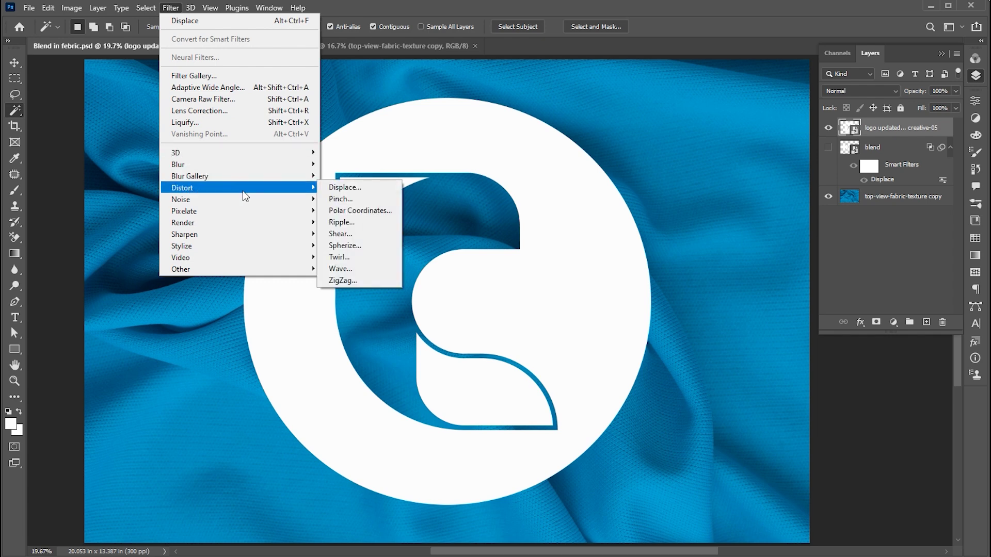
left_click(374, 187)
left_click(641, 182)
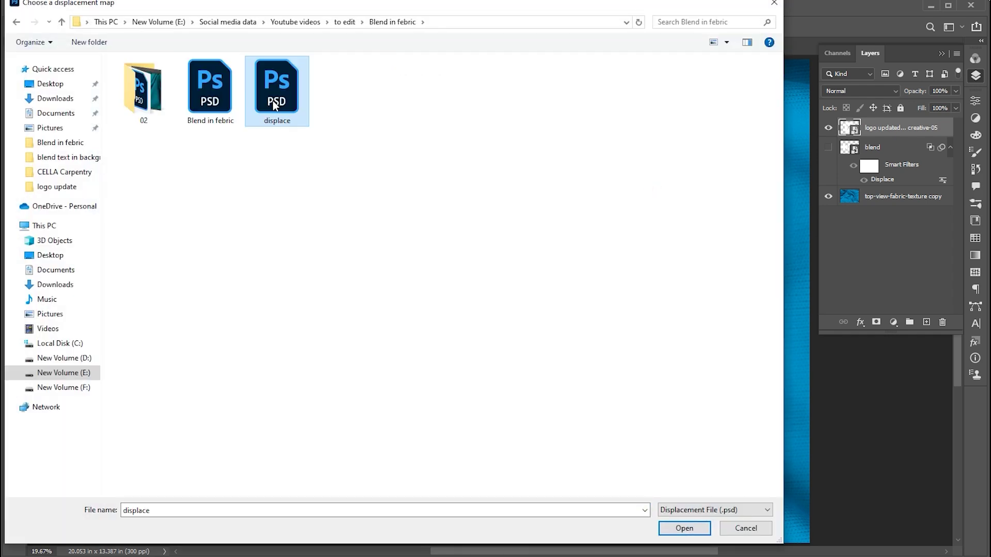
left_click(683, 529)
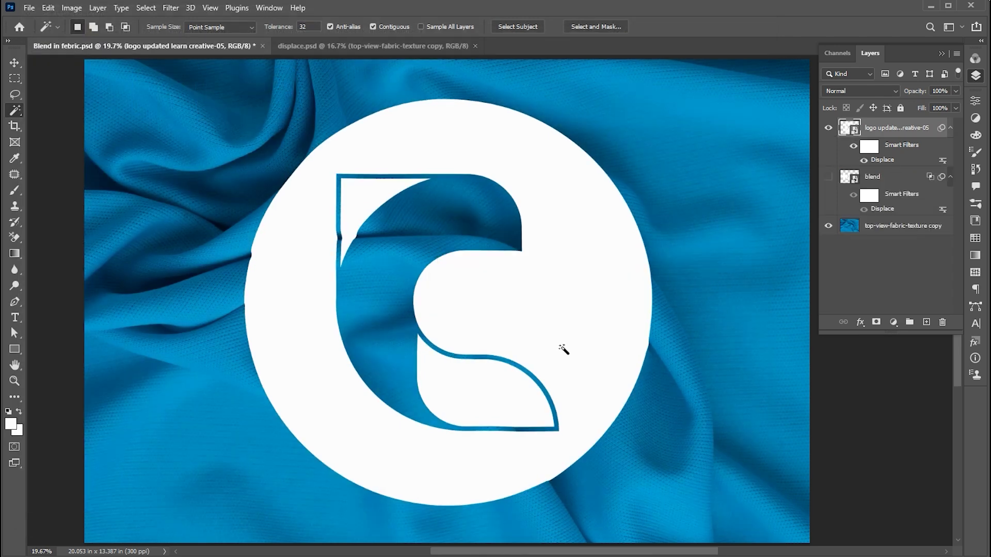
Step: Split the logo's Blend If Underlying Layer black slider to 10/86 so the fabric shows through
right_click(872, 127)
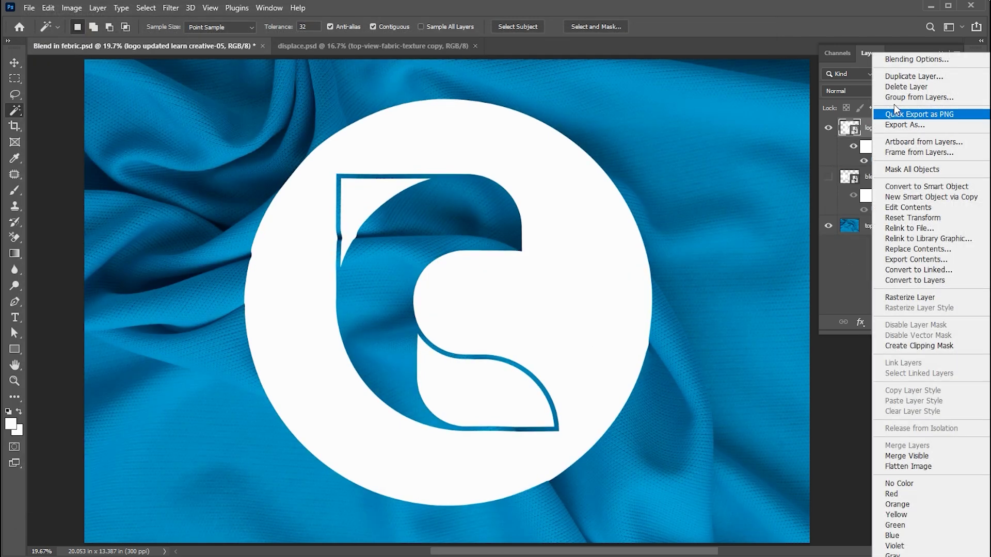
left_click(898, 59)
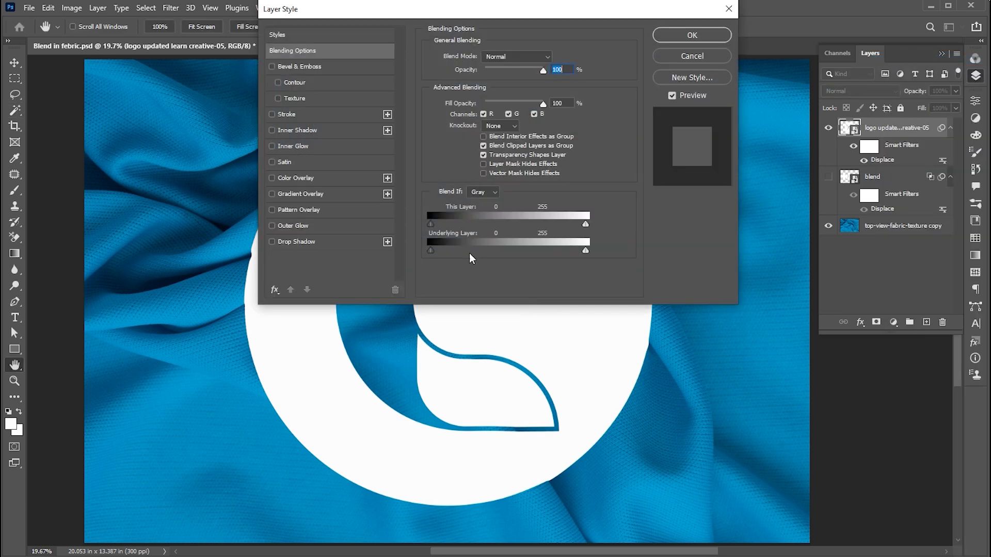
left_click_drag(430, 249, 439, 251)
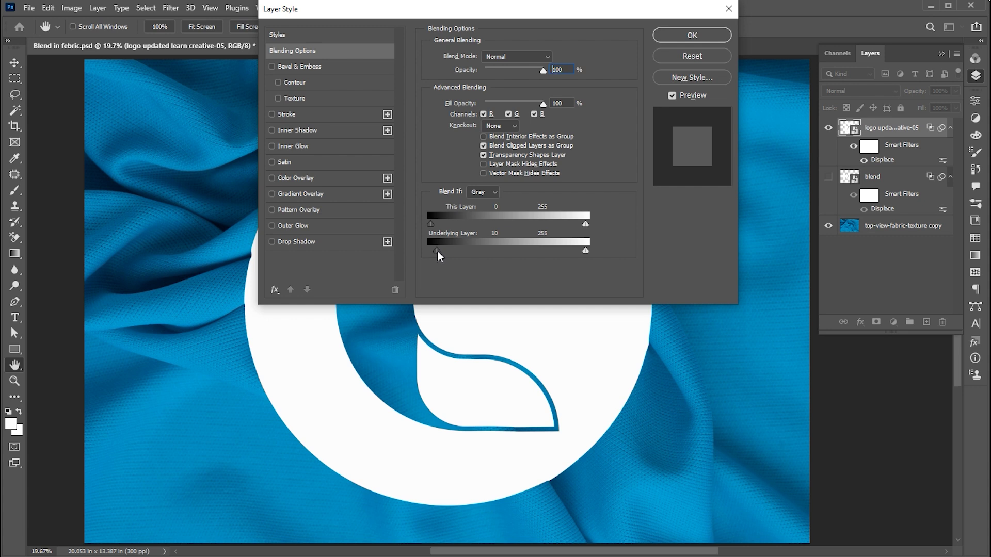
left_click_drag(439, 254, 485, 256)
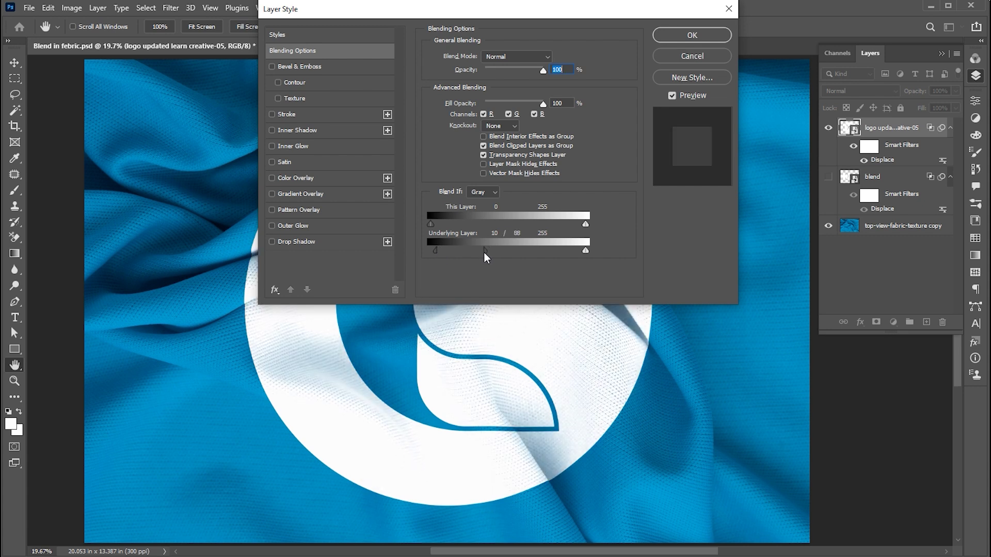
left_click(698, 36)
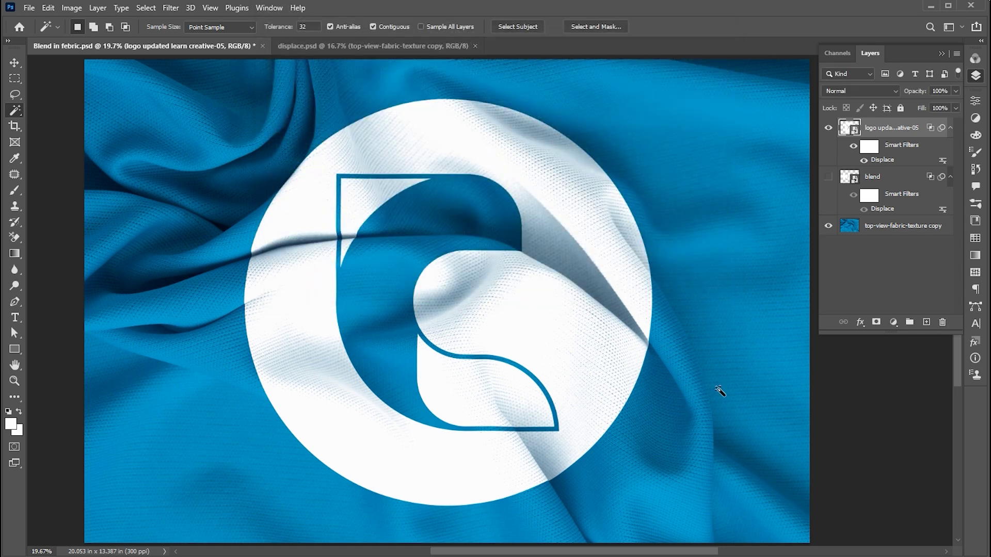